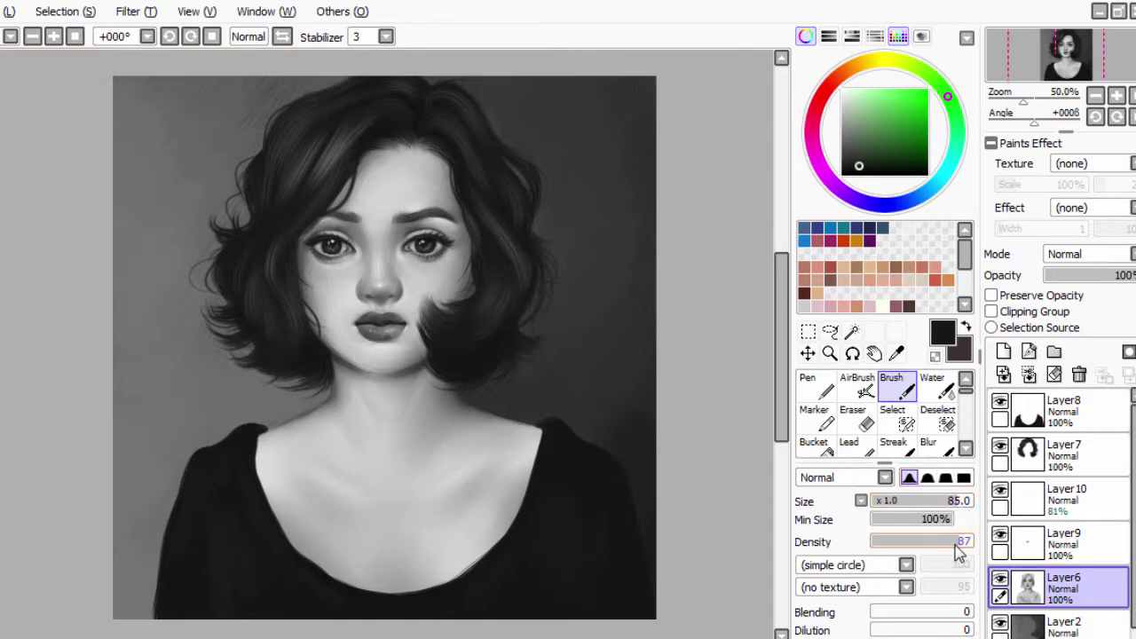
# - Set Layer 11 to Overlay and paint a tan tone over the forehead, nose and lips
pyautogui.click(1086, 254)
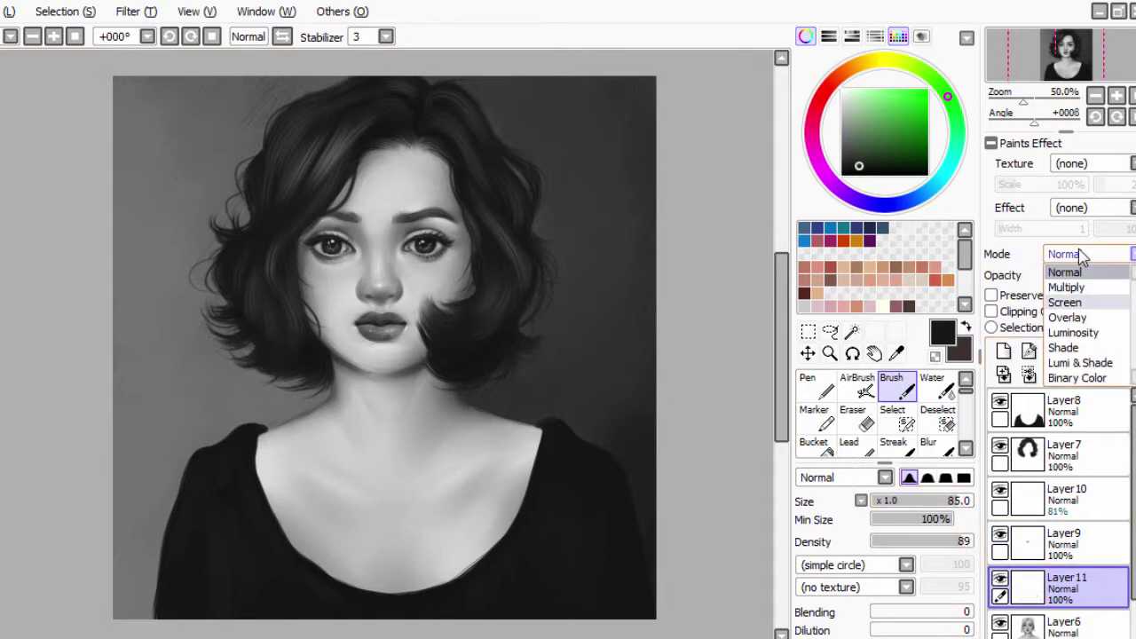
pyautogui.click(1067, 317)
pyautogui.click(922, 267)
pyautogui.moveTo(346, 179)
pyautogui.mouseDown()
pyautogui.moveTo(376, 172)
pyautogui.moveTo(444, 188)
pyautogui.moveTo(373, 198)
pyautogui.moveTo(439, 208)
pyautogui.moveTo(401, 272)
pyautogui.moveTo(477, 240)
pyautogui.mouseUp()
pyautogui.moveTo(400, 267); pyautogui.dragTo(382, 223)
# - Extend the tan skin tone over the chin, left cheek, neck, collarbones and chest
pyautogui.moveTo(373, 306); pyautogui.dragTo(391, 400)
pyautogui.moveTo(320, 284); pyautogui.dragTo(356, 356)
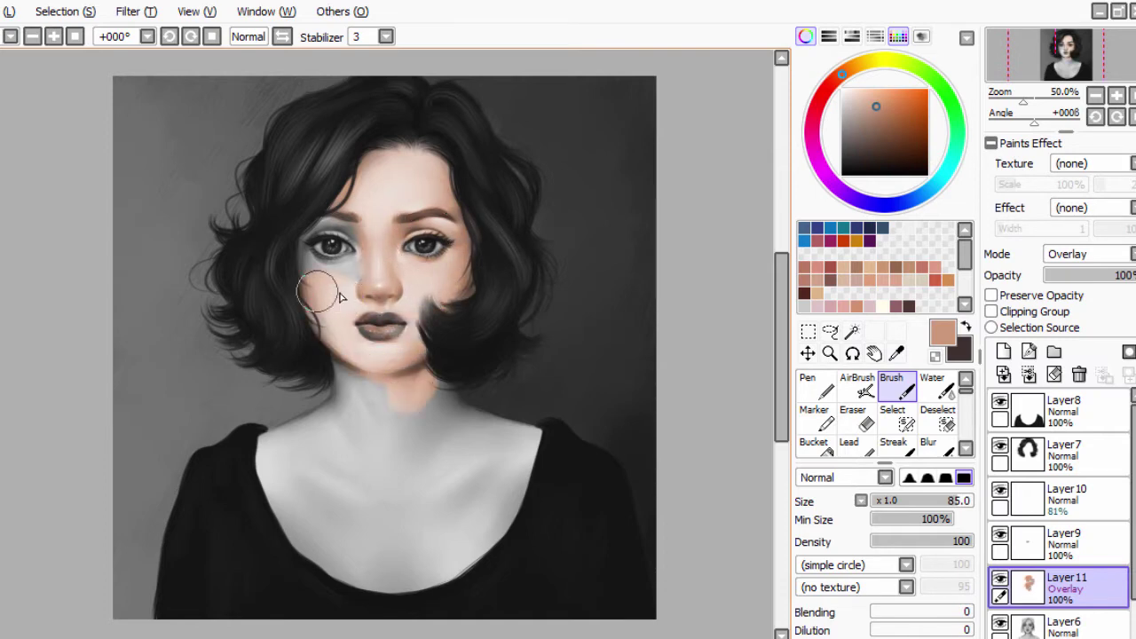
pyautogui.moveTo(302, 267)
pyautogui.mouseDown()
pyautogui.moveTo(332, 281)
pyautogui.moveTo(359, 222)
pyautogui.mouseUp()
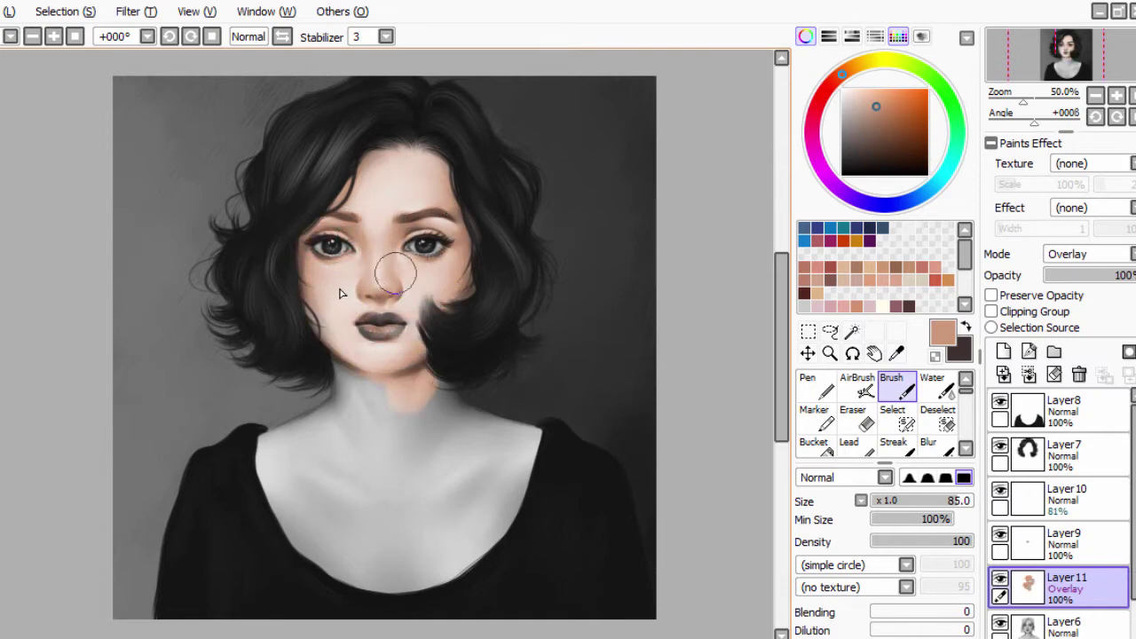
pyautogui.moveTo(395, 271)
pyautogui.mouseDown()
pyautogui.moveTo(381, 461)
pyautogui.moveTo(317, 418)
pyautogui.moveTo(456, 512)
pyautogui.moveTo(444, 415)
pyautogui.moveTo(460, 424)
pyautogui.mouseUp()
# - Pick a darker red and blend the skin colour with the Water tool
pyautogui.keyDown('alt'); pyautogui.click(380, 295); pyautogui.keyUp('alt')
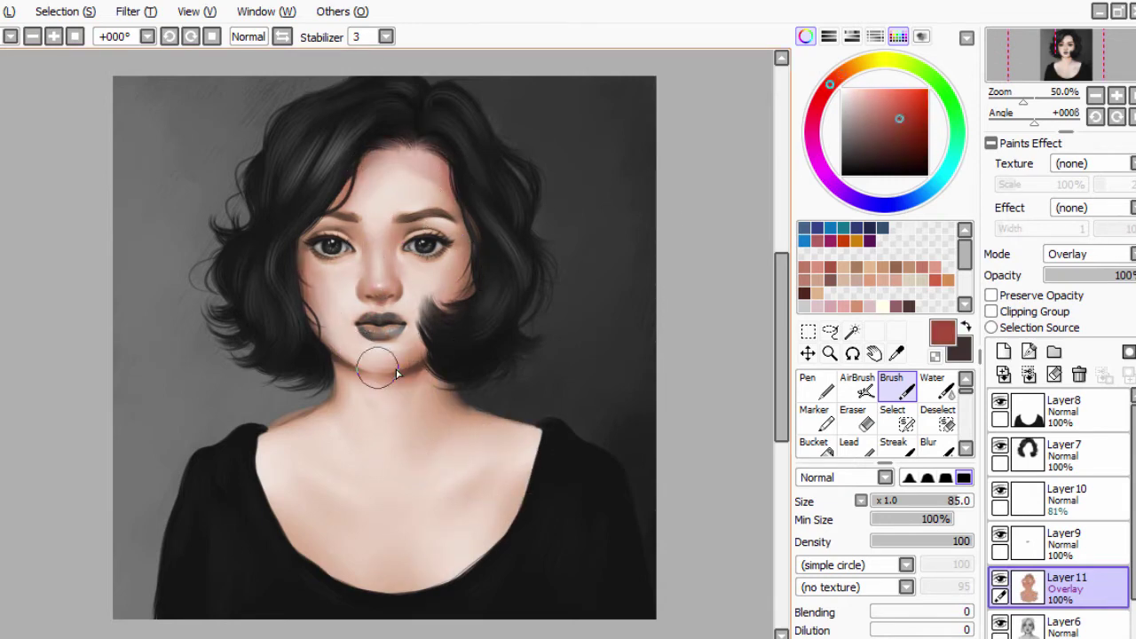
pyautogui.press('c')
pyautogui.scroll(2, 1085, 256)
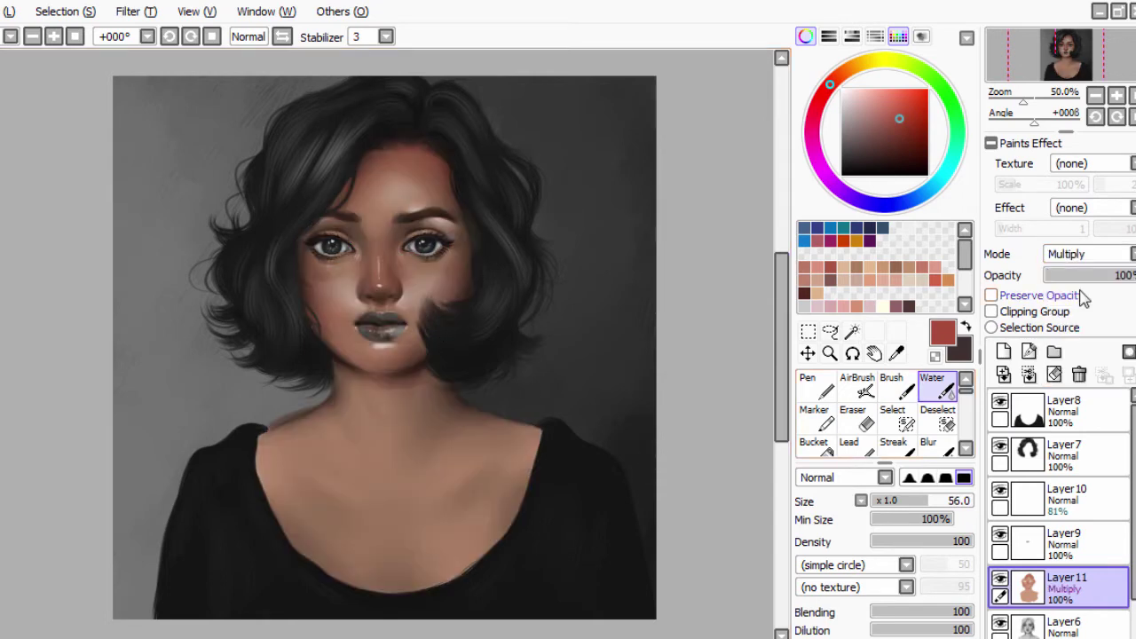
# - Select all, copy the skin layer and paste it as a new overlay layer, Layer 12
pyautogui.click(63, 11)
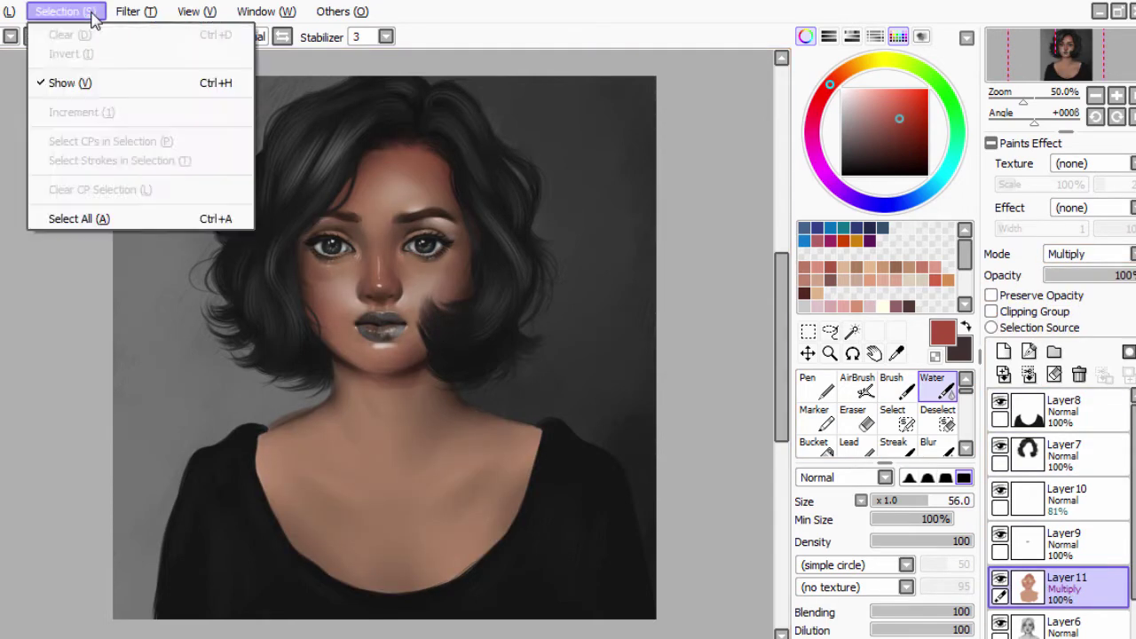
pyautogui.click(53, 218)
pyautogui.hotkey('ctrl', 't')
pyautogui.click(9, 11)
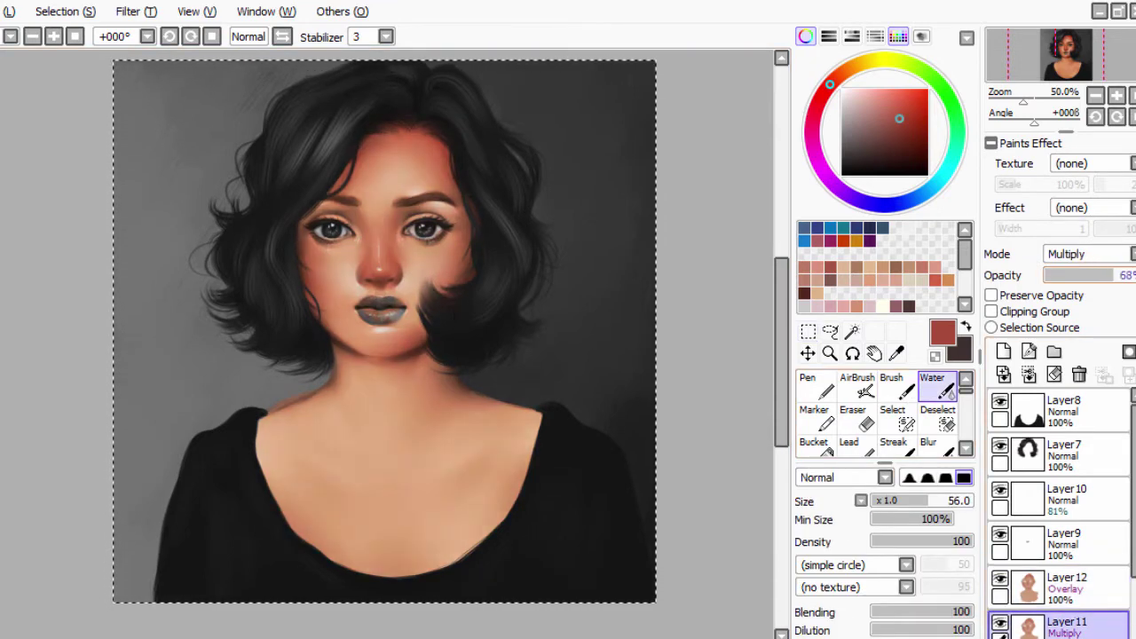
# - Shift Layer 11's hue and reduce its saturation and brightness with Hue and Saturation
pyautogui.hotkey('ctrl', 'u')
pyautogui.moveTo(958, 282)
pyautogui.mouseDown()
pyautogui.moveTo(895, 286)
pyautogui.moveTo(936, 286)
pyautogui.mouseUp()
pyautogui.moveTo(958, 345)
pyautogui.mouseDown()
pyautogui.moveTo(922, 344)
pyautogui.moveTo(876, 317)
pyautogui.mouseUp()
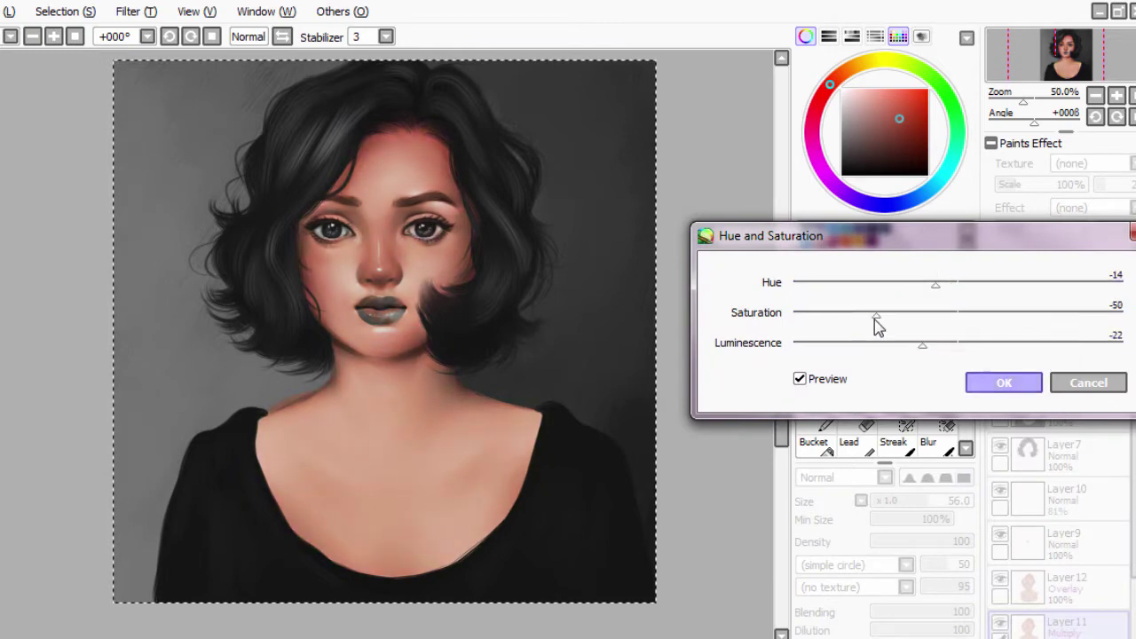
pyautogui.click(1004, 382)
# - Slightly lower the overlay layer Layer 12's saturation with Hue and Saturation
pyautogui.click(1047, 584)
pyautogui.hotkey('ctrl', 'u')
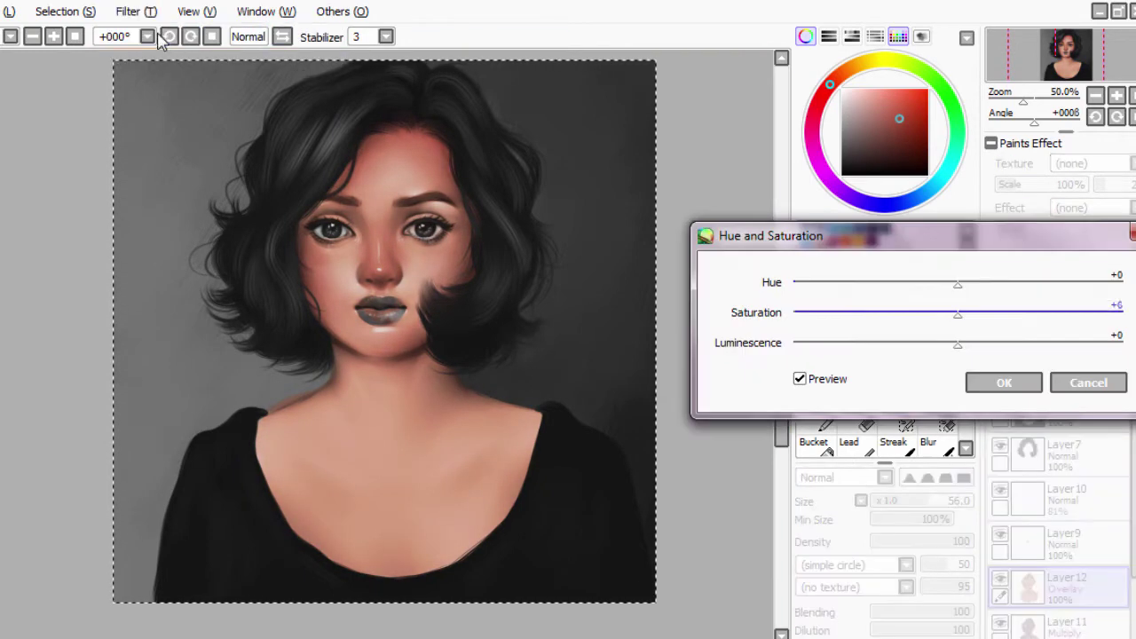
pyautogui.moveTo(958, 315); pyautogui.dragTo(959, 348)
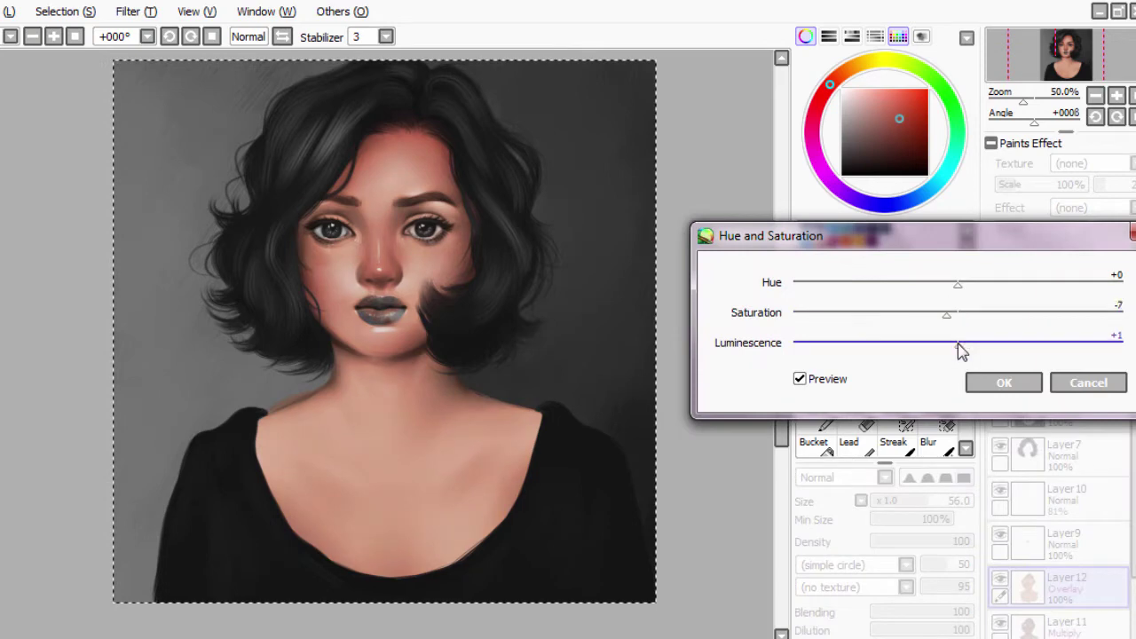
pyautogui.click(1004, 383)
pyautogui.click(891, 387)
pyautogui.click(950, 99)
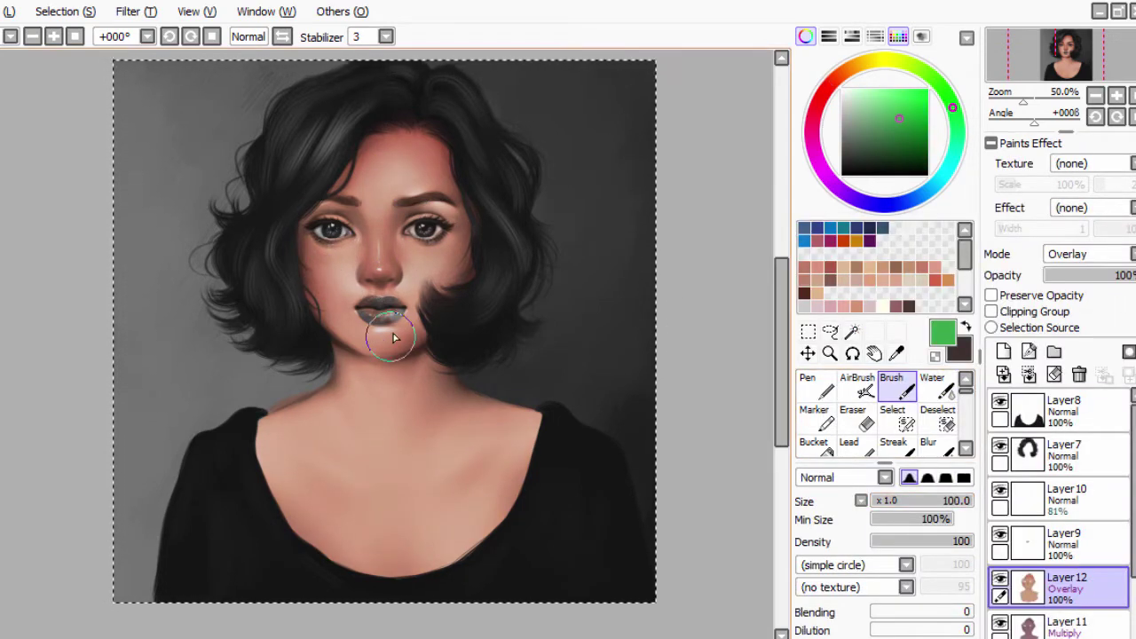
# - Paint purple, crimson and yellow tints onto the skin and blend them with Water
pyautogui.click(959, 502)
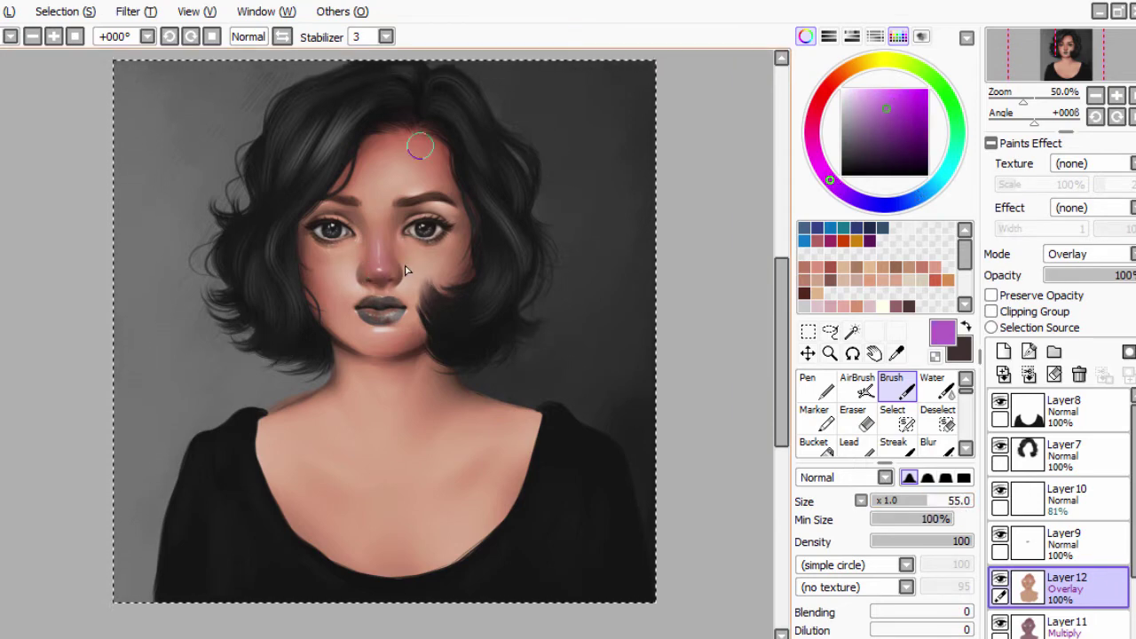
pyautogui.click(815, 112)
pyautogui.click(910, 99)
pyautogui.click(874, 59)
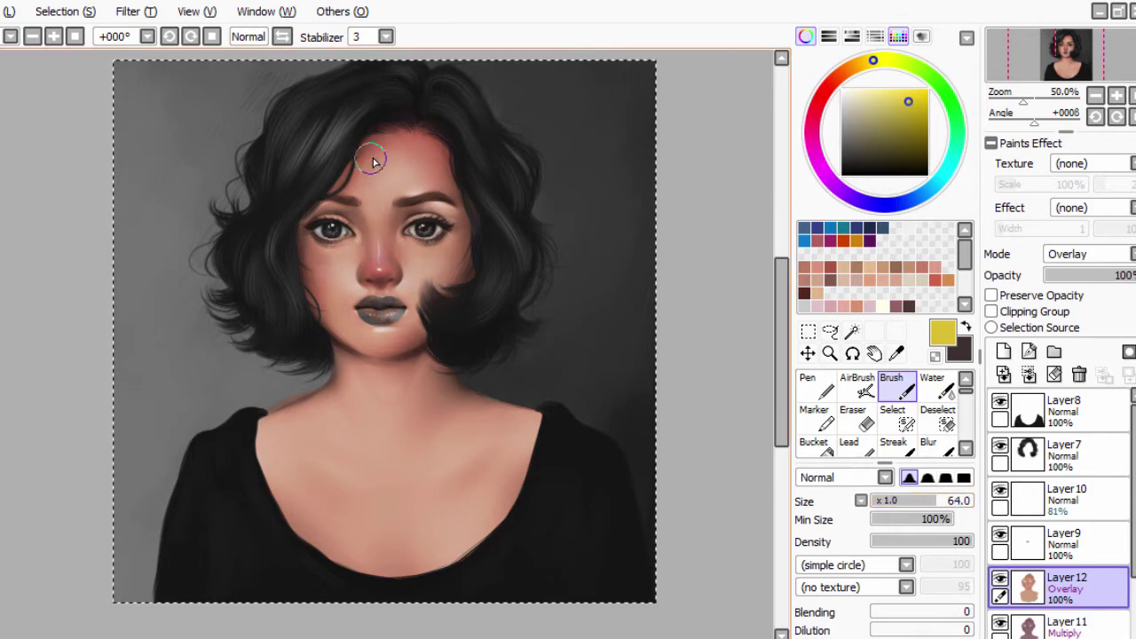
pyautogui.click(829, 181)
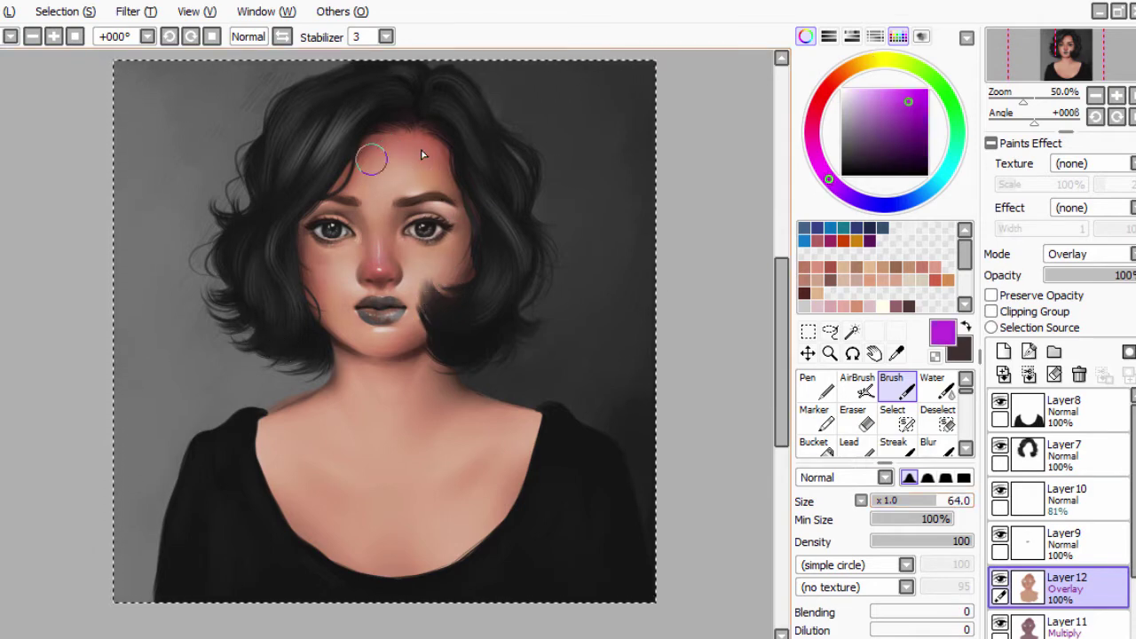
pyautogui.press('v')
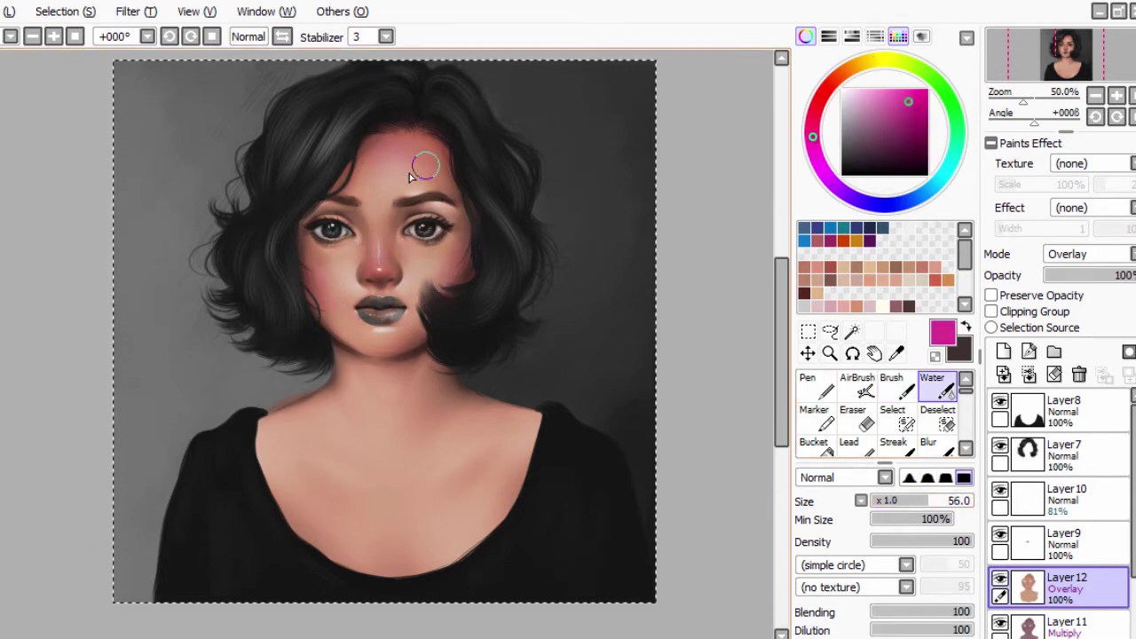
# - Add crimson, reddish-brown and lime green skin variations, blended with Water
pyautogui.press('b')
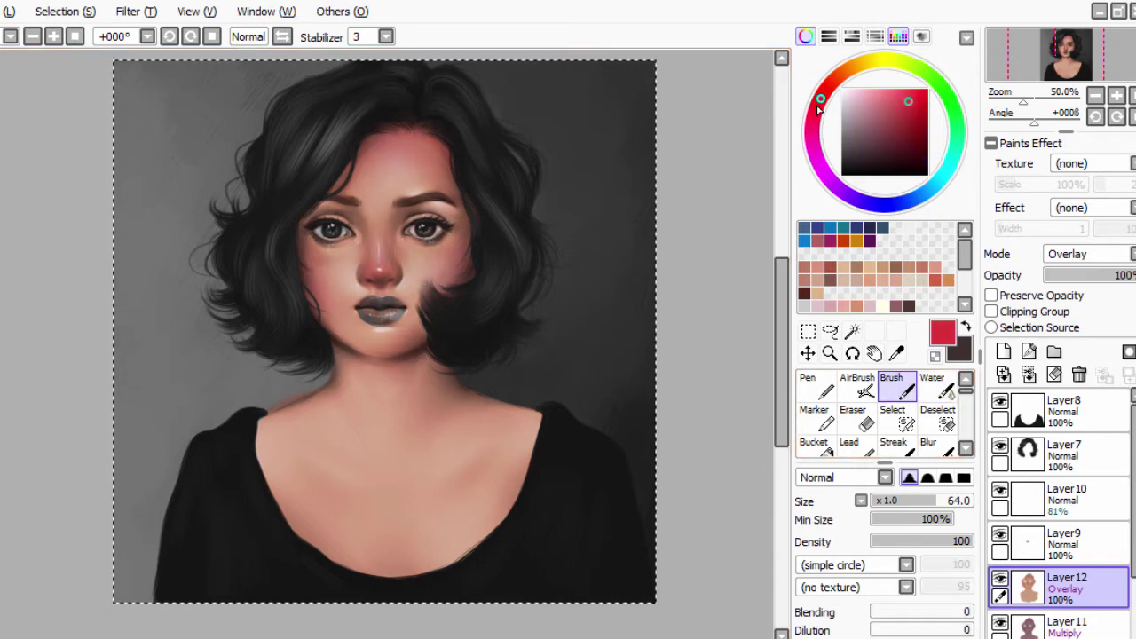
pyautogui.keyDown('alt'); pyautogui.click(360, 365); pyautogui.keyUp('alt')
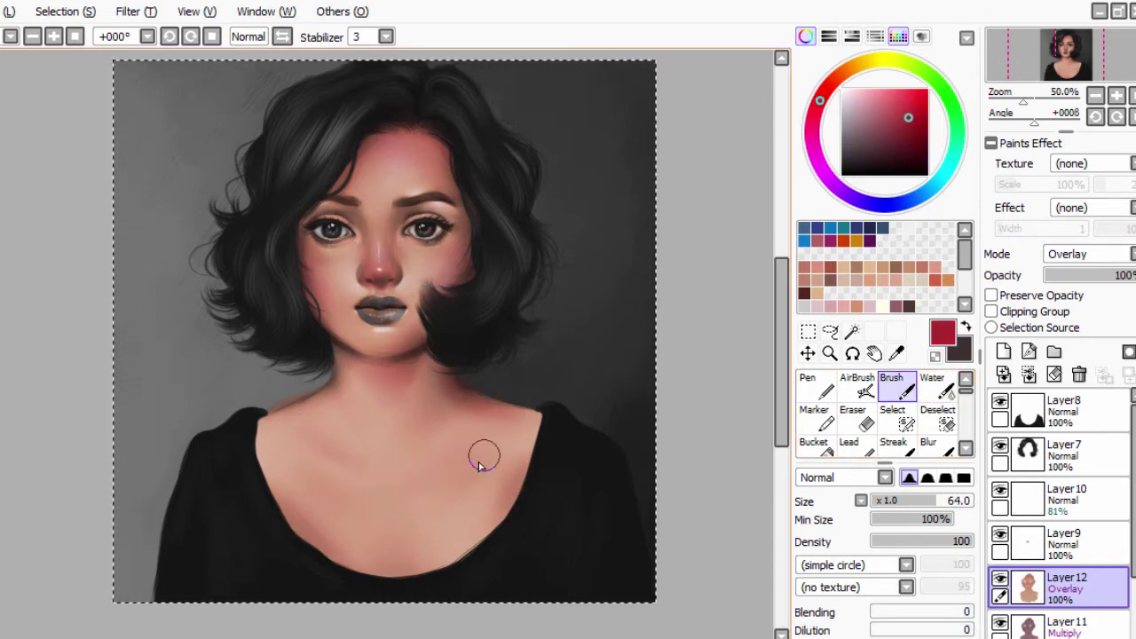
pyautogui.keyDown('alt'); pyautogui.click(431, 340); pyautogui.keyUp('alt')
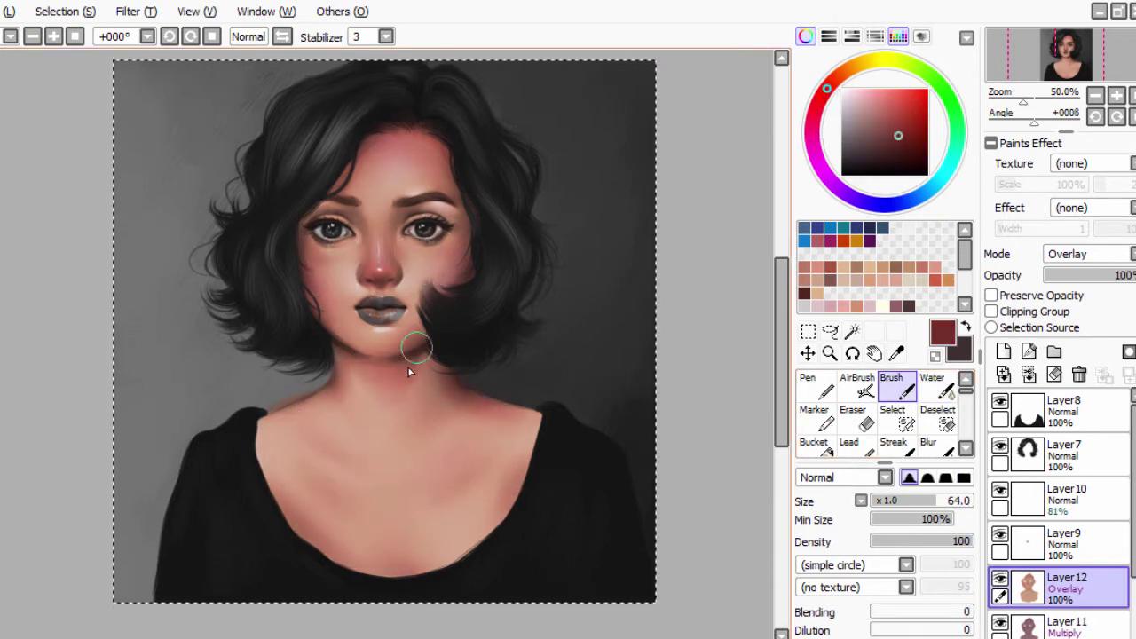
pyautogui.click(916, 67)
pyautogui.click(911, 90)
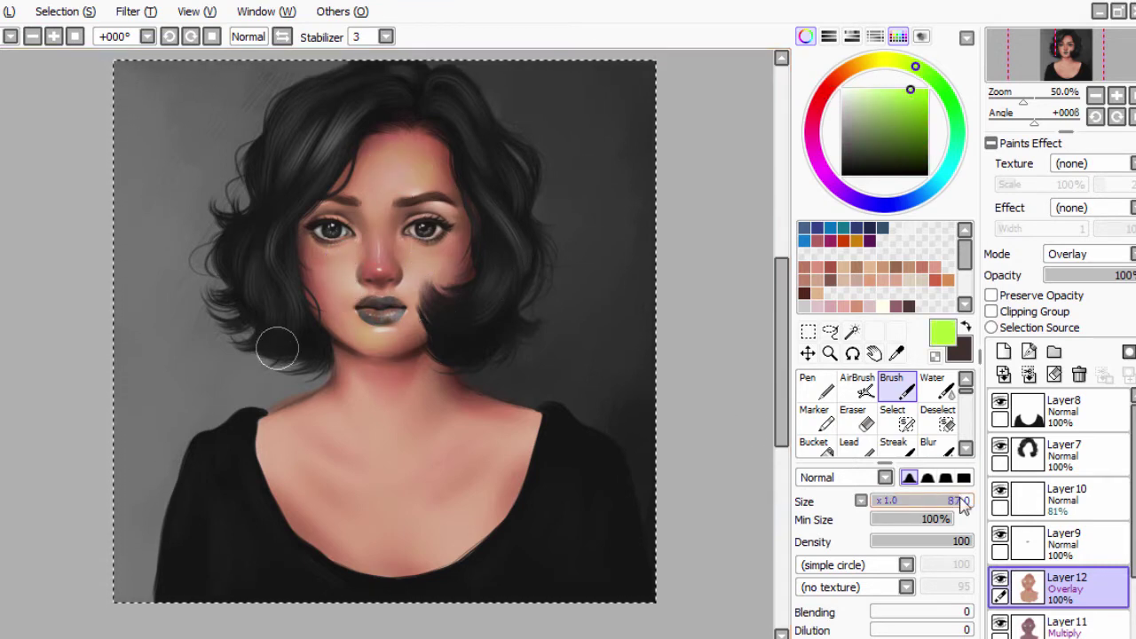
pyautogui.press('w')
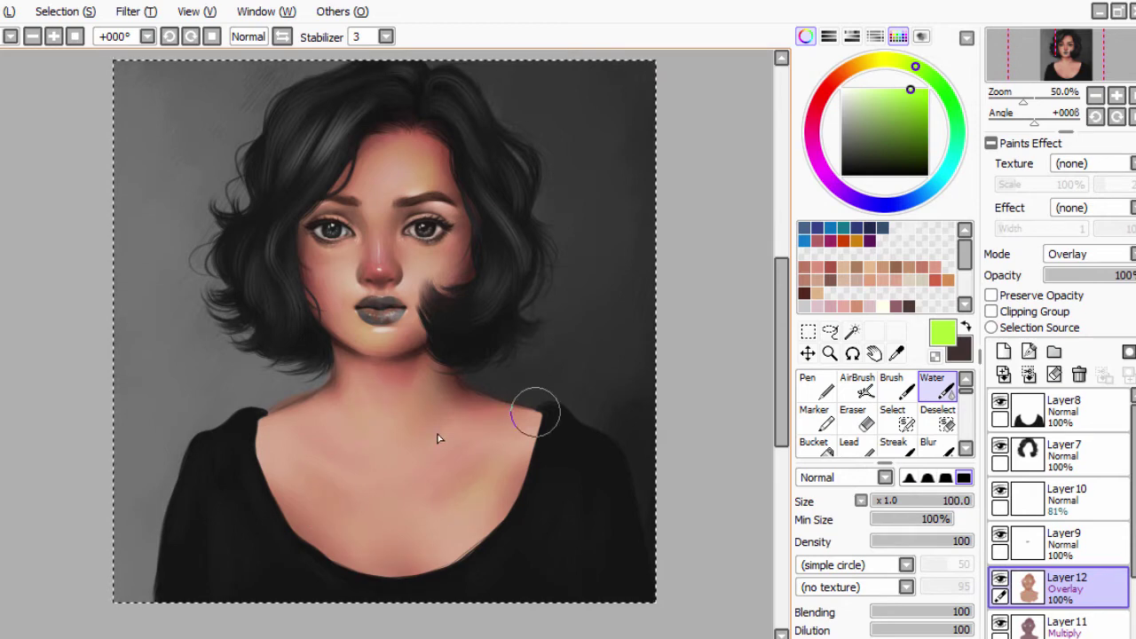
pyautogui.click(1066, 626)
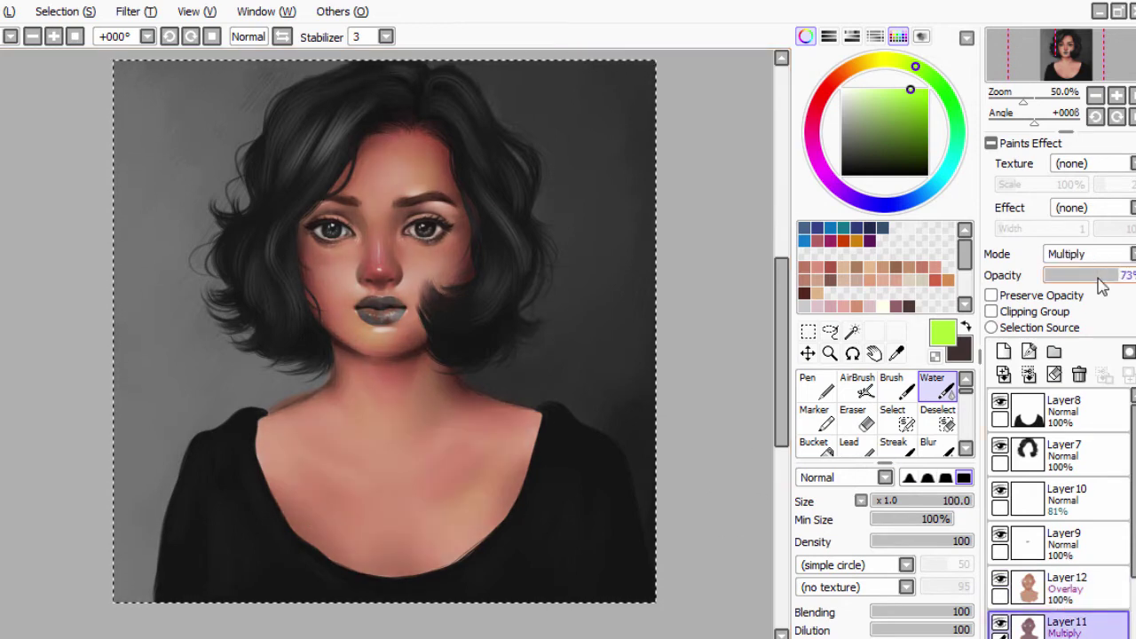
# - Keep Layer 11 in Multiply, zoom in, and toggle Layer 9's visibility
pyautogui.click(1101, 255)
pyautogui.click(1067, 317)
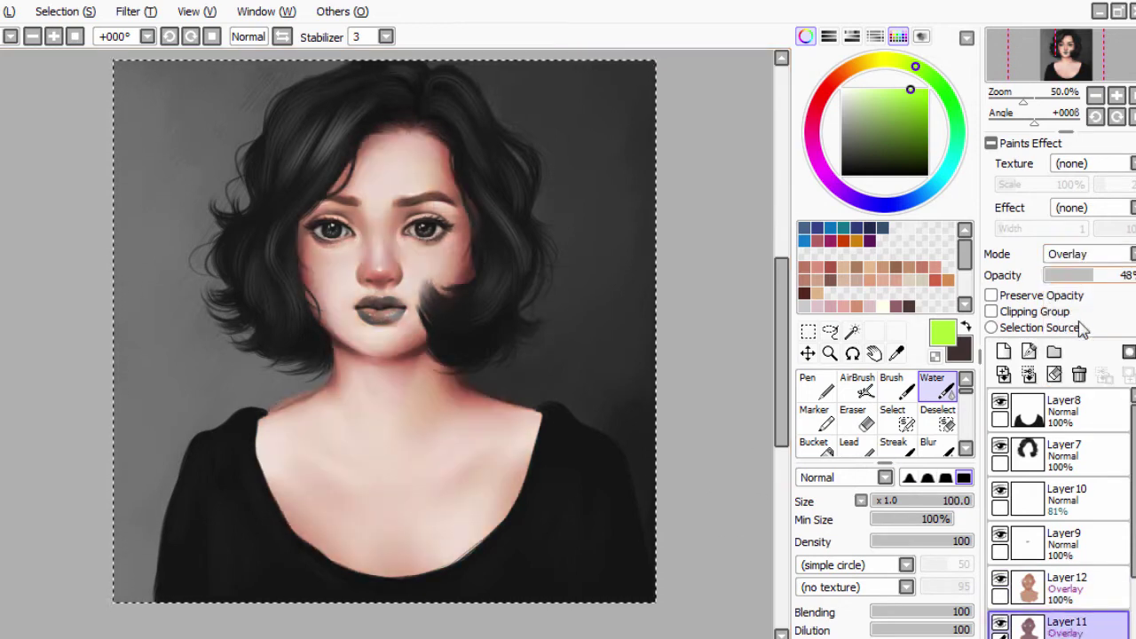
pyautogui.scroll(2, 1098, 266)
pyautogui.scroll(1, 647, 436)
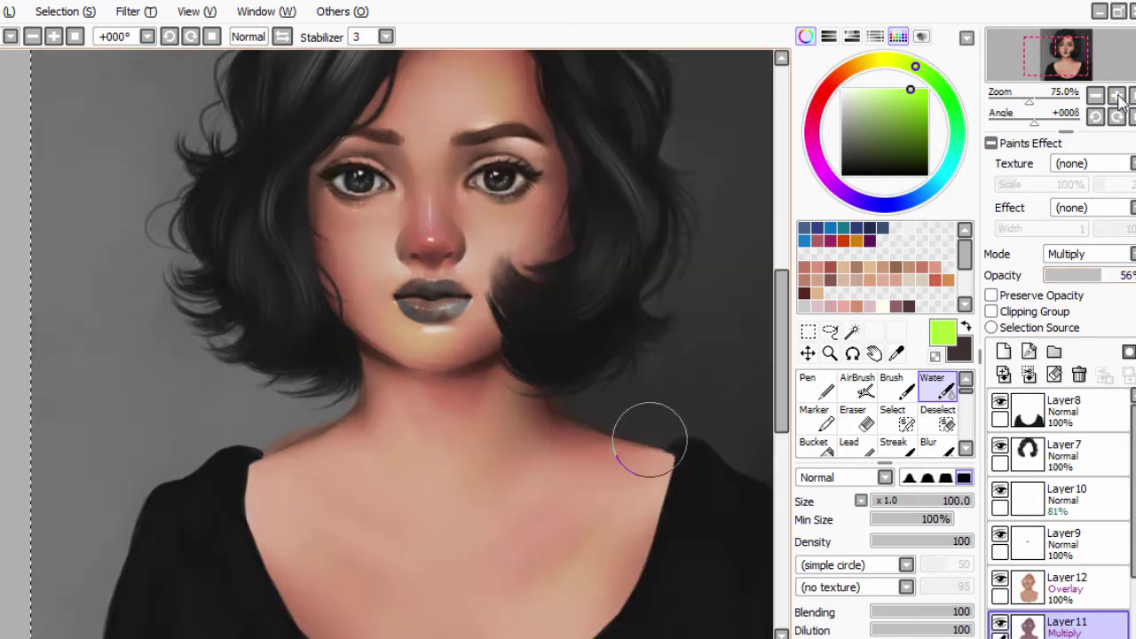
pyautogui.press('e')
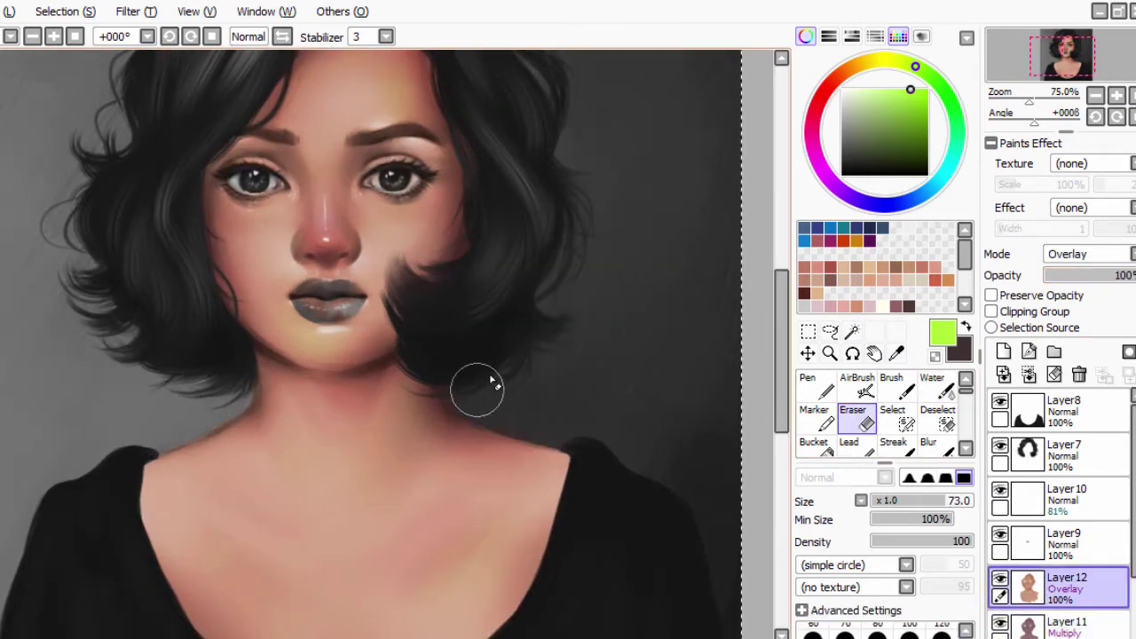
pyautogui.scroll(2, 622, 400)
pyautogui.click(1012, 541)
pyautogui.click(1001, 539)
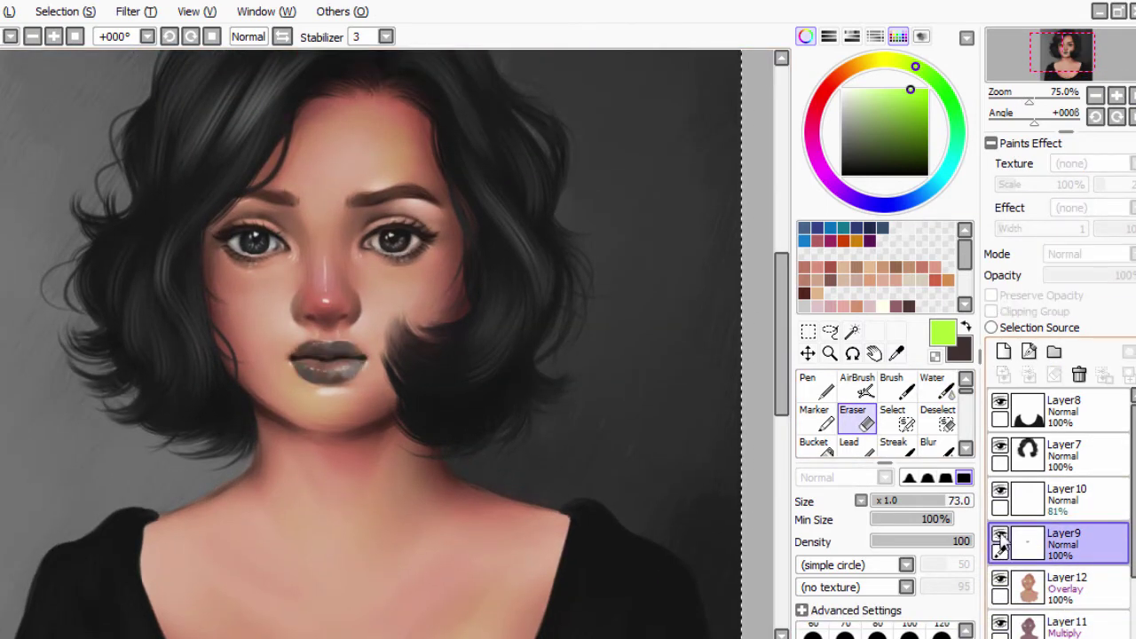
# - Add Layer 13 in Multiply mode and paint the lips deep red
pyautogui.click(1004, 351)
pyautogui.click(1092, 254)
pyautogui.click(1079, 286)
pyautogui.click(891, 383)
pyautogui.moveTo(959, 501); pyautogui.dragTo(938, 504)
pyautogui.moveTo(302, 355)
pyautogui.mouseDown()
pyautogui.moveTo(355, 354)
pyautogui.moveTo(303, 365)
pyautogui.mouseUp()
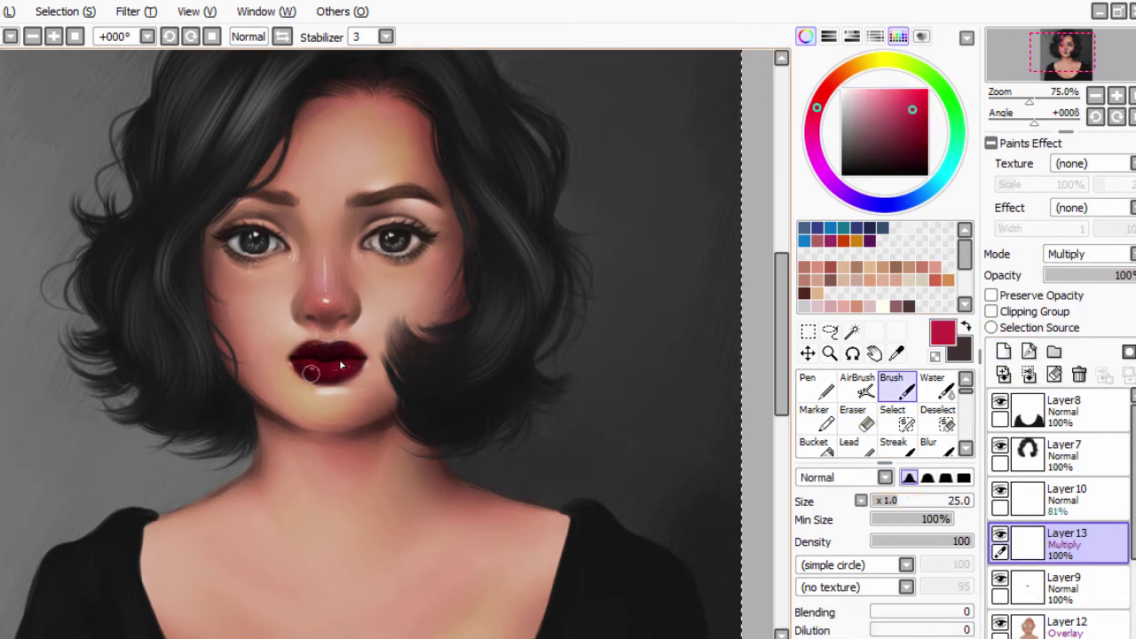
# - Add Layer 14 in Overlay mode and paint pink lip highlights
pyautogui.click(1004, 351)
pyautogui.click(1092, 254)
pyautogui.click(1065, 322)
pyautogui.click(816, 134)
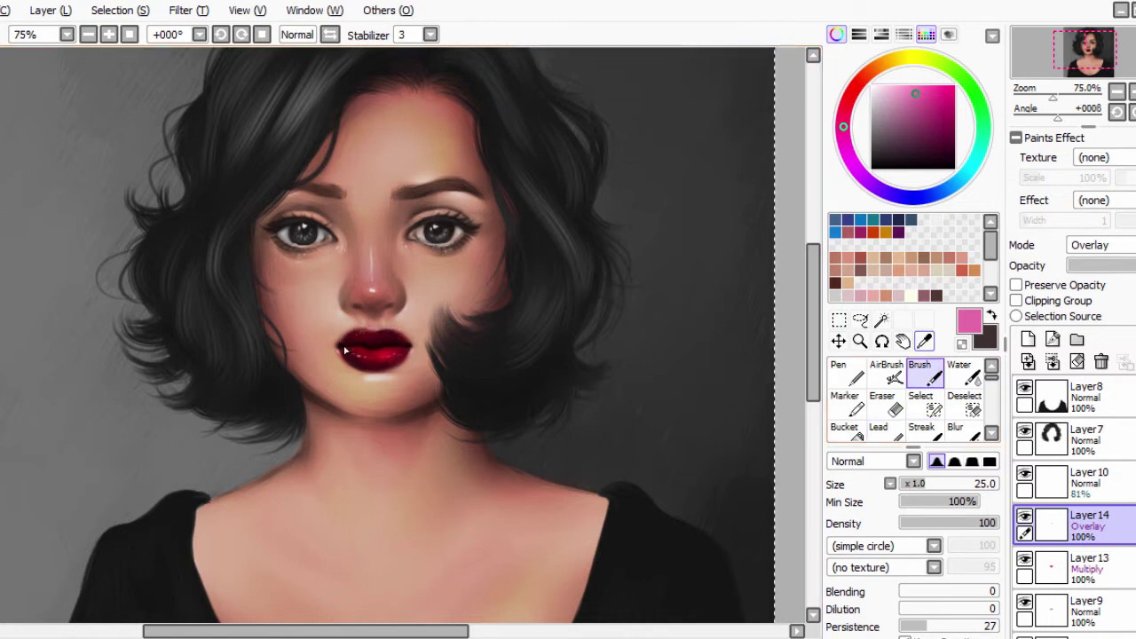
# - Try Hue and Saturation on lip layer Layer 13, cancel it, and select hair Layer 7
pyautogui.click(1061, 568)
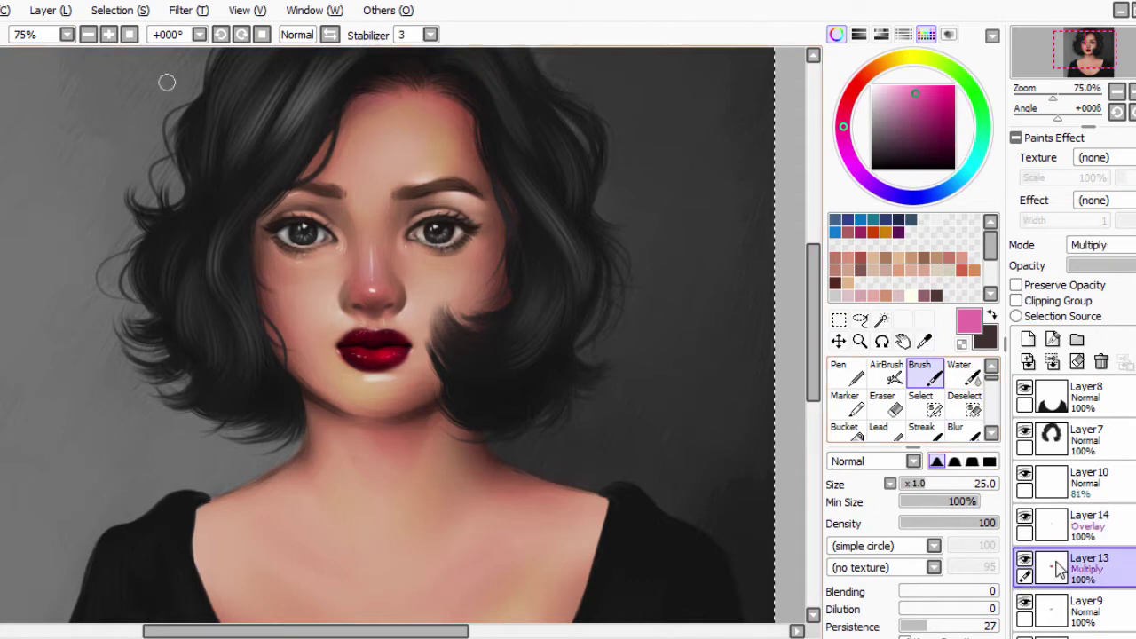
pyautogui.click(189, 10)
pyautogui.click(206, 43)
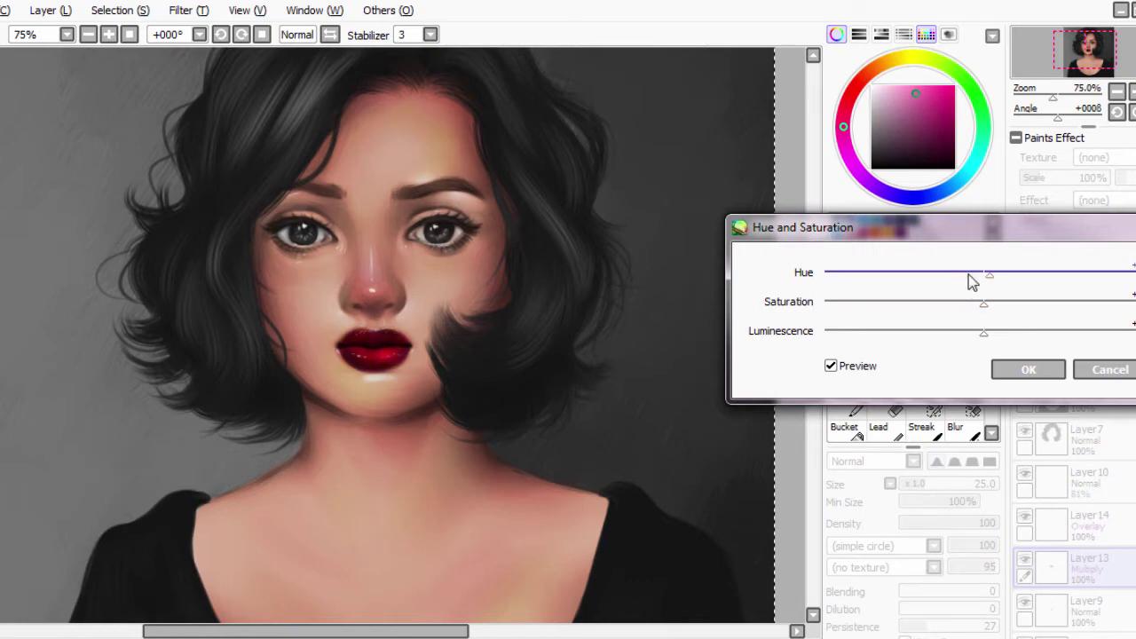
pyautogui.click(1094, 370)
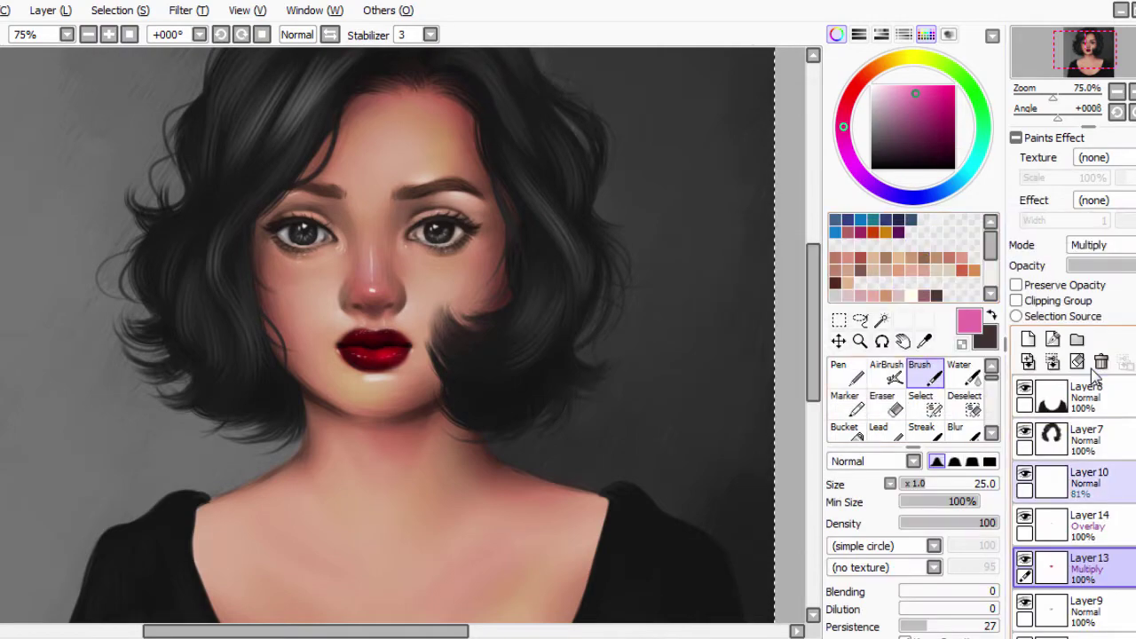
pyautogui.click(1108, 449)
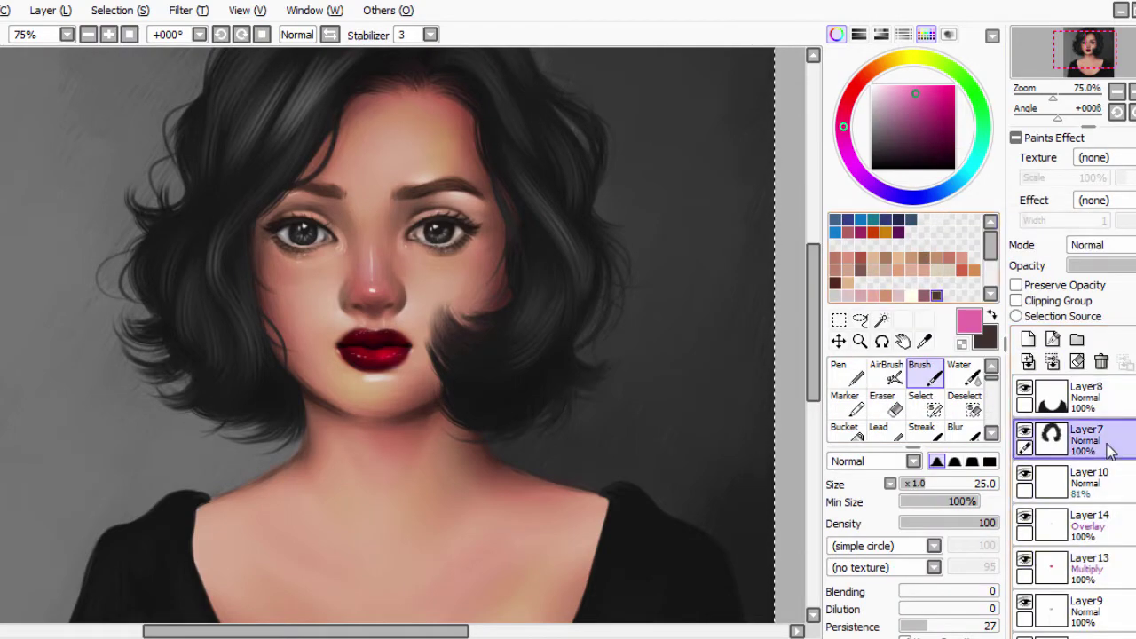
# - Load the hair as a selection and paint purple over it on a new Multiply layer
pyautogui.press('-')
pyautogui.keyDown('ctrl'); pyautogui.click(1051, 435); pyautogui.keyUp('ctrl')
pyautogui.click(1028, 339)
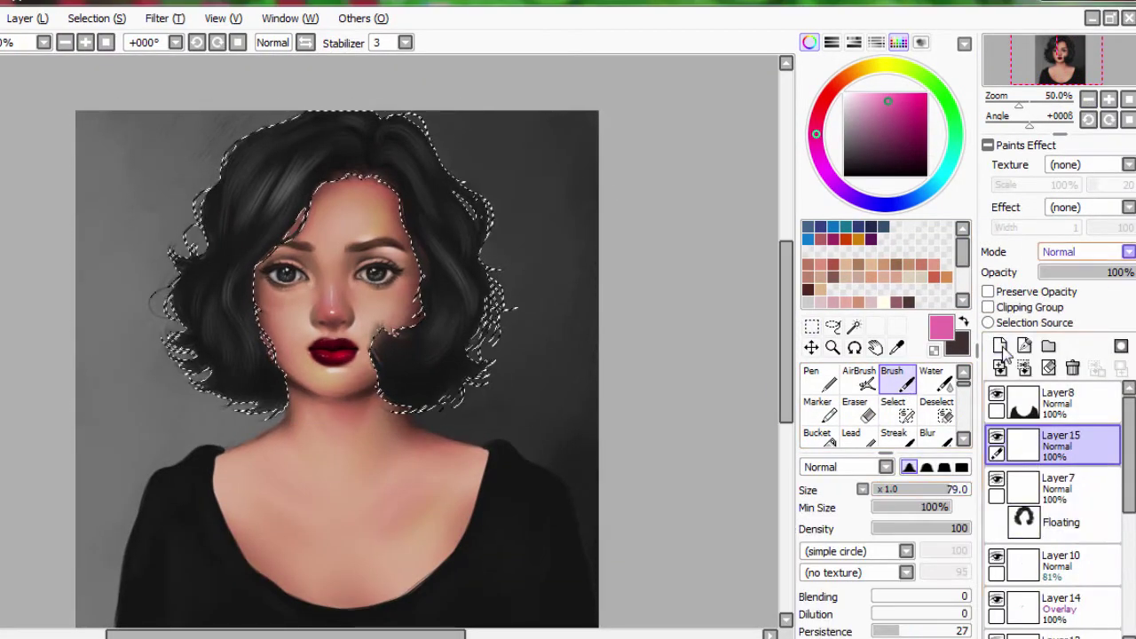
pyautogui.click(1106, 245)
pyautogui.click(827, 173)
pyautogui.moveTo(266, 177)
pyautogui.mouseDown()
pyautogui.moveTo(400, 127)
pyautogui.moveTo(436, 393)
pyautogui.moveTo(243, 195)
pyautogui.mouseUp()
# - Switch the hair tint layer to Overlay and saturate the hair with brighter magenta
pyautogui.click(1088, 252)
pyautogui.click(1070, 309)
pyautogui.click(906, 98)
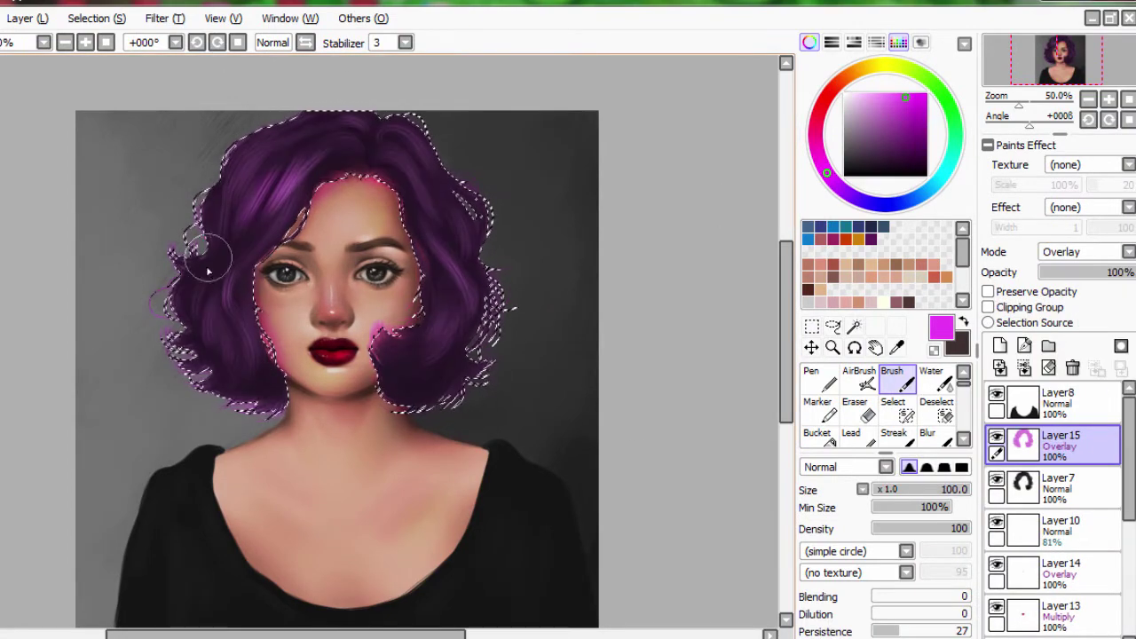
pyautogui.moveTo(203, 254); pyautogui.dragTo(321, 137)
pyautogui.moveTo(263, 193)
pyautogui.mouseDown()
pyautogui.moveTo(222, 267)
pyautogui.moveTo(388, 152)
pyautogui.moveTo(438, 299)
pyautogui.moveTo(410, 355)
pyautogui.mouseUp()
# - Clear the hair selection and erase the magenta spill from the cheek
pyautogui.click(96, 18)
pyautogui.click(106, 34)
pyautogui.press('e')
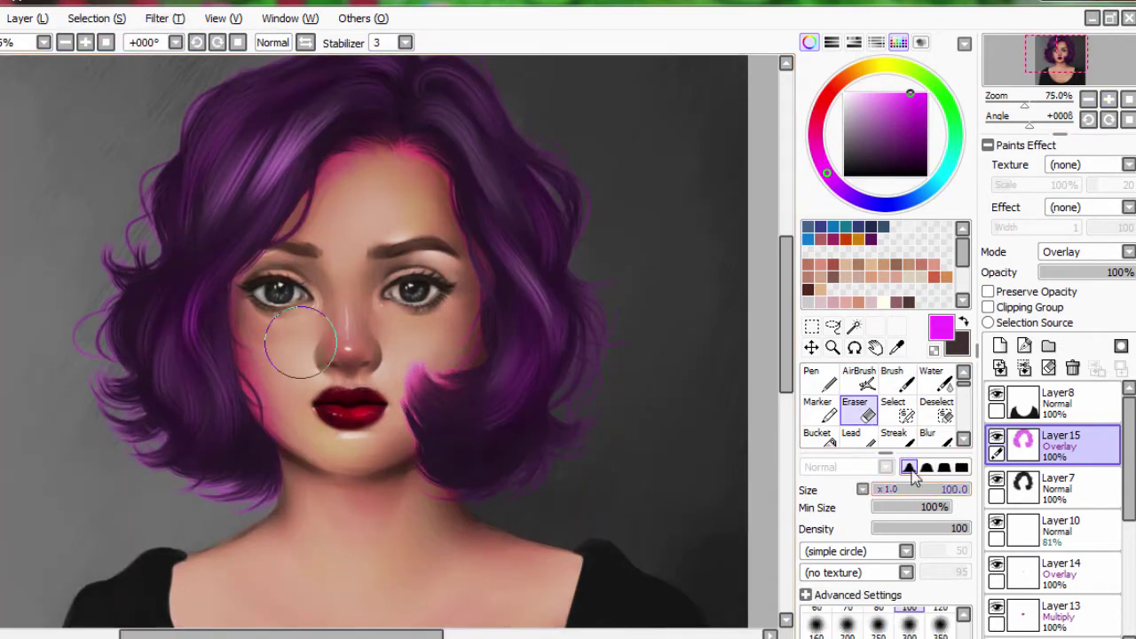
pyautogui.moveTo(482, 325); pyautogui.dragTo(317, 406)
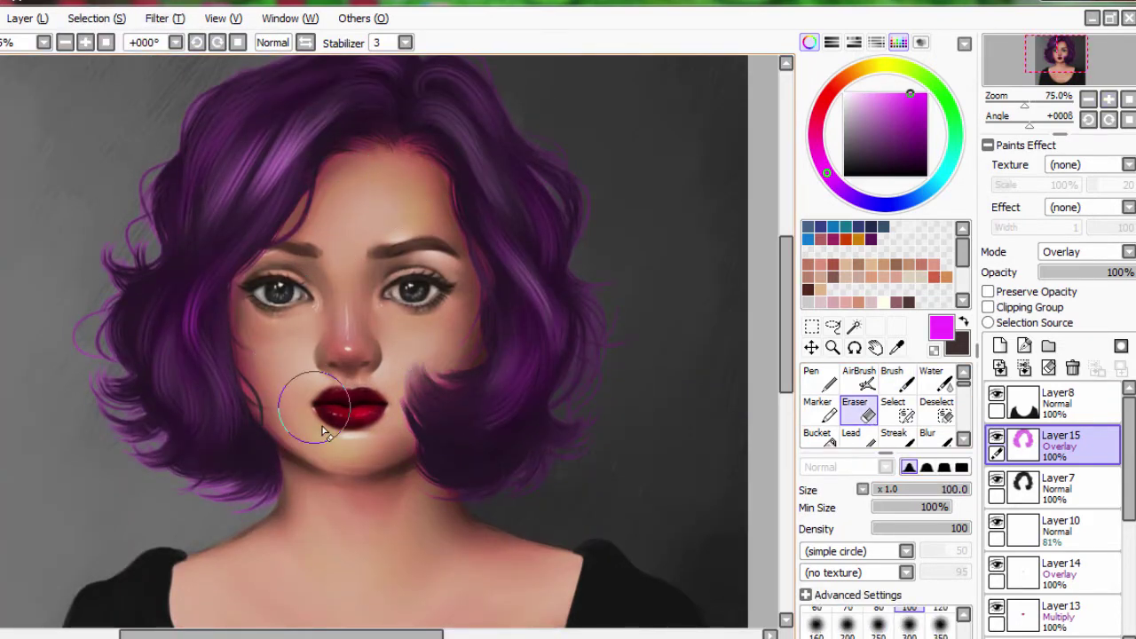
pyautogui.scroll(-2, 295, 367)
pyautogui.click(160, 18)
# - Rotate the hair tint's hue toward auburn red, boosting saturation and darkening luminescence
pyautogui.click(184, 39)
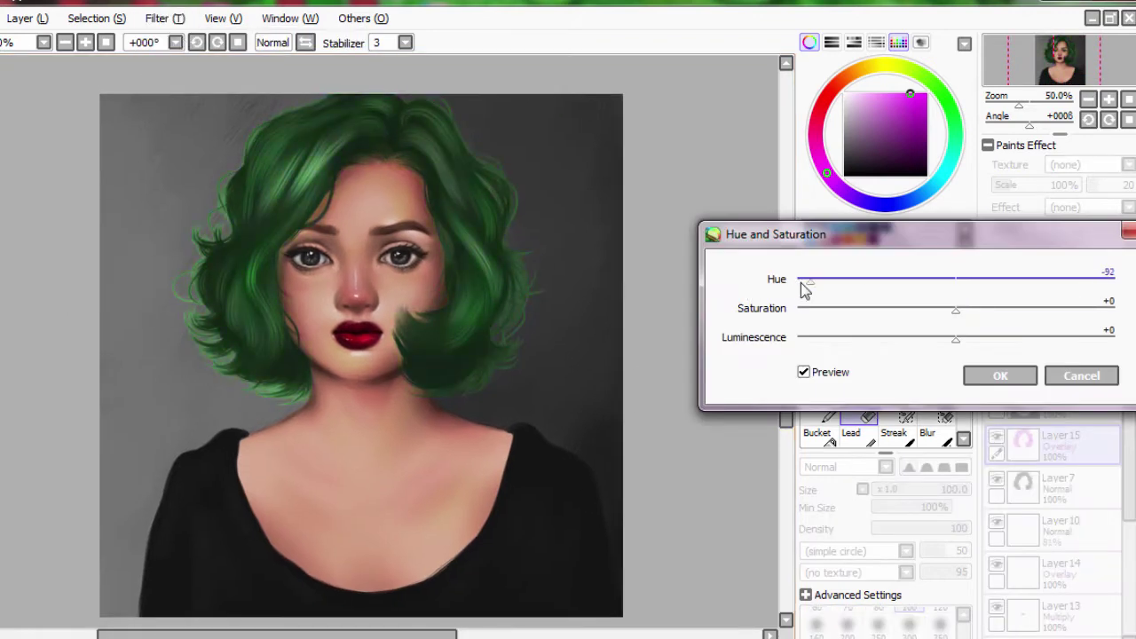
pyautogui.moveTo(802, 290); pyautogui.dragTo(802, 287)
pyautogui.moveTo(956, 309); pyautogui.dragTo(1004, 309)
pyautogui.moveTo(956, 338)
pyautogui.mouseDown()
pyautogui.moveTo(964, 347)
pyautogui.moveTo(926, 347)
pyautogui.mouseUp()
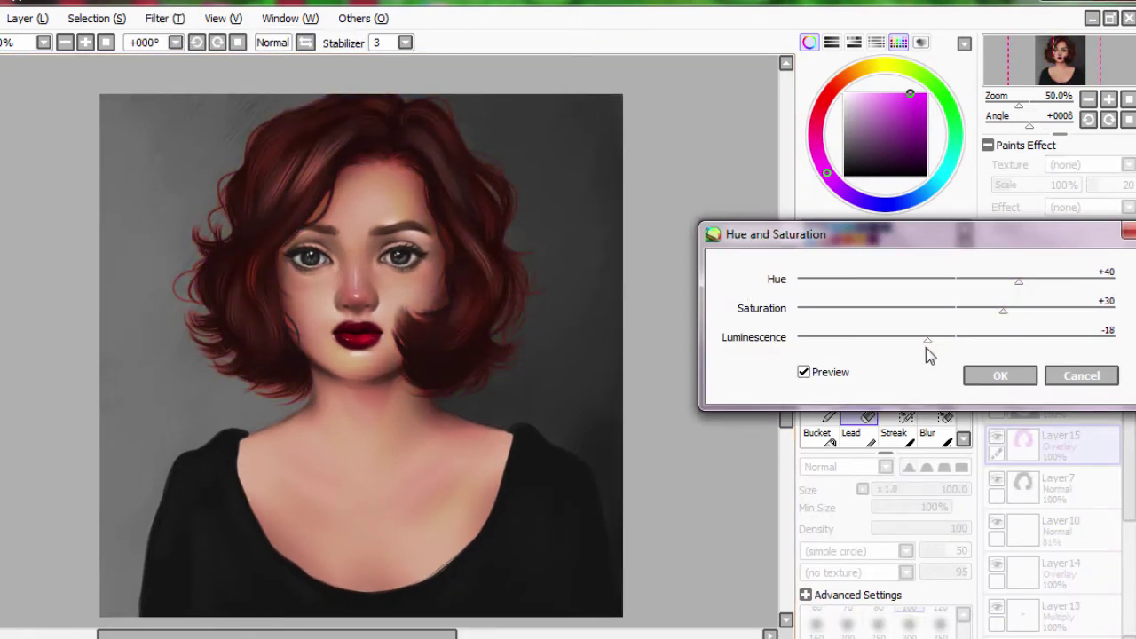
pyautogui.moveTo(976, 281); pyautogui.dragTo(1023, 287)
pyautogui.press('Return')
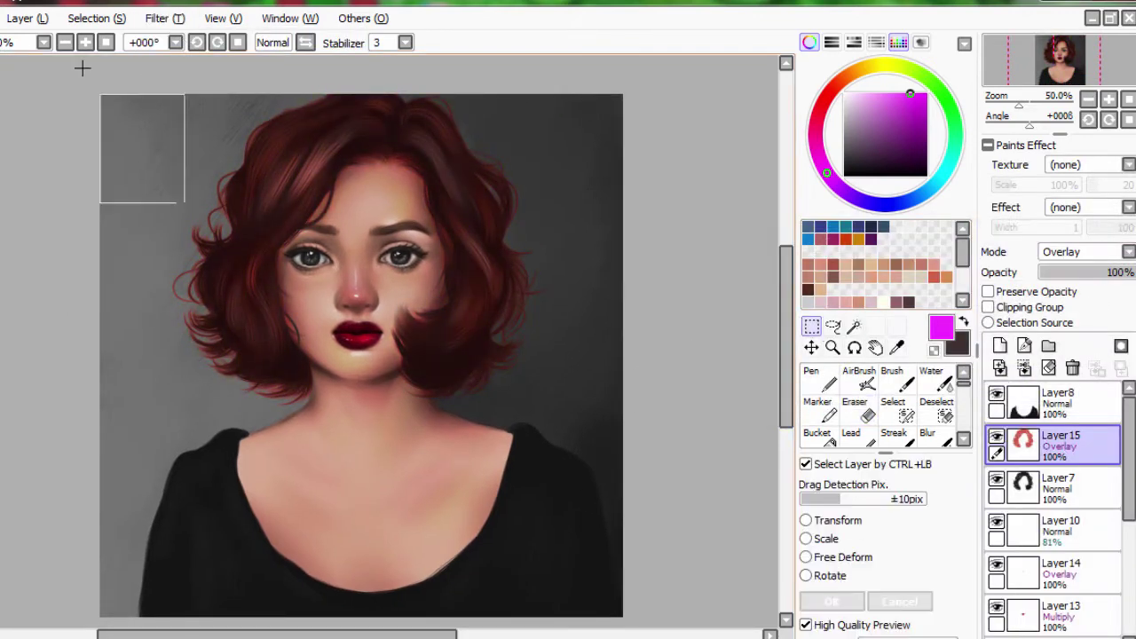
# - Duplicate the hair tint layer, lower its opacity, and shift its hue slightly
pyautogui.hotkey('ctrl', 'v')
pyautogui.click(1085, 251)
pyautogui.click(1078, 291)
pyautogui.moveTo(1123, 271); pyautogui.dragTo(1077, 272)
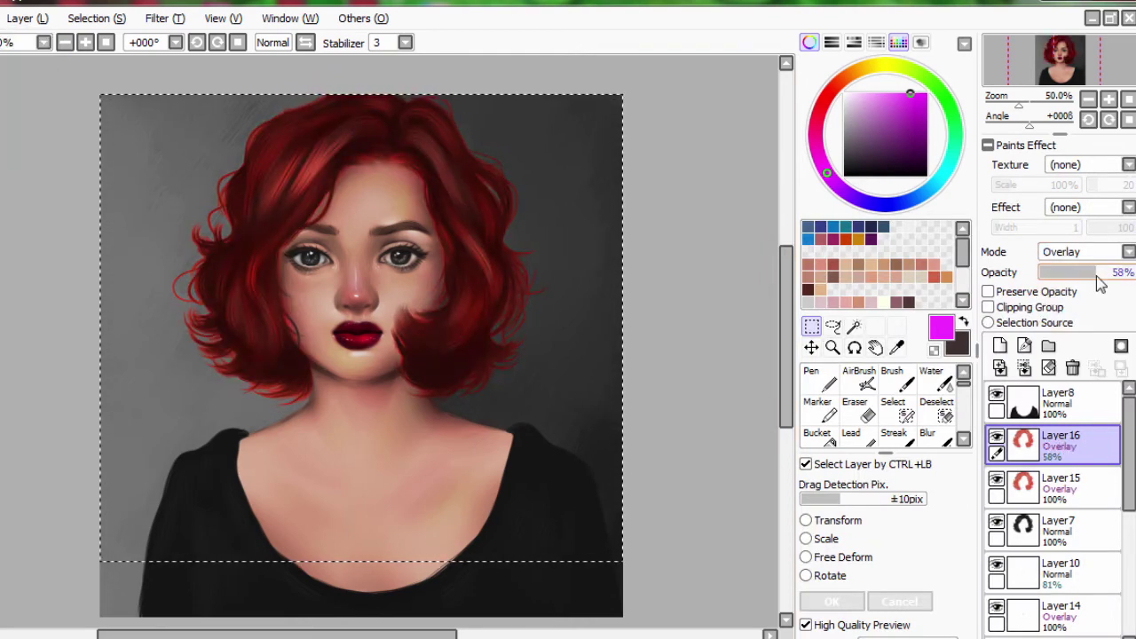
pyautogui.click(165, 17)
pyautogui.click(184, 39)
pyautogui.moveTo(957, 281); pyautogui.dragTo(1022, 284)
pyautogui.moveTo(956, 340); pyautogui.dragTo(965, 343)
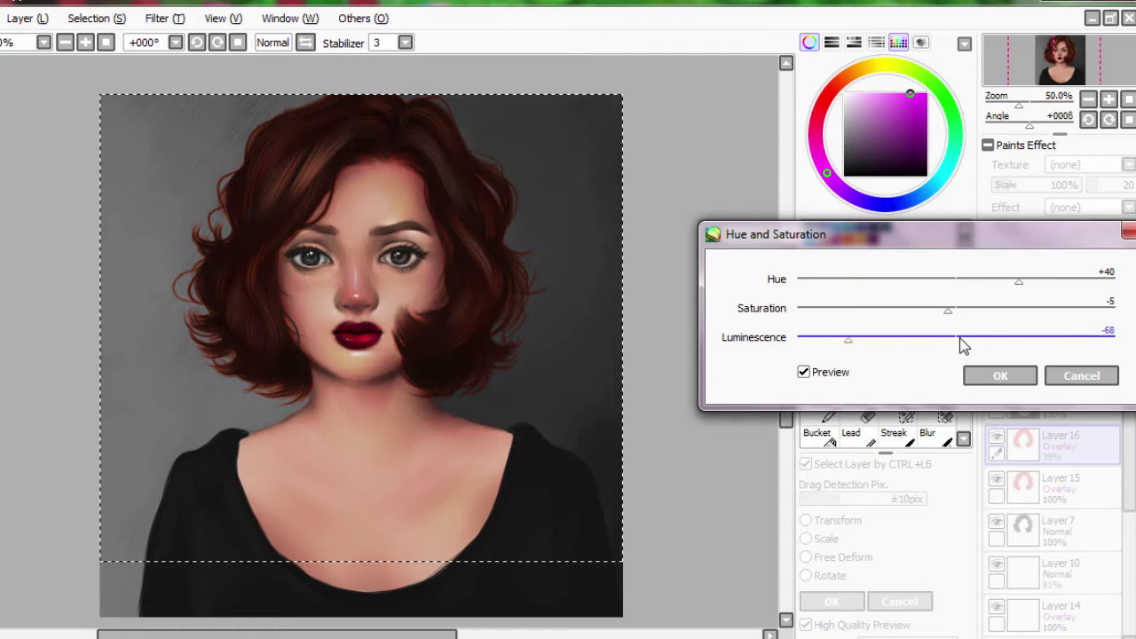
pyautogui.click(1001, 376)
# - Tweak the hue, saturation and brightness of lip layer Layer 14
pyautogui.click(165, 18)
pyautogui.click(184, 39)
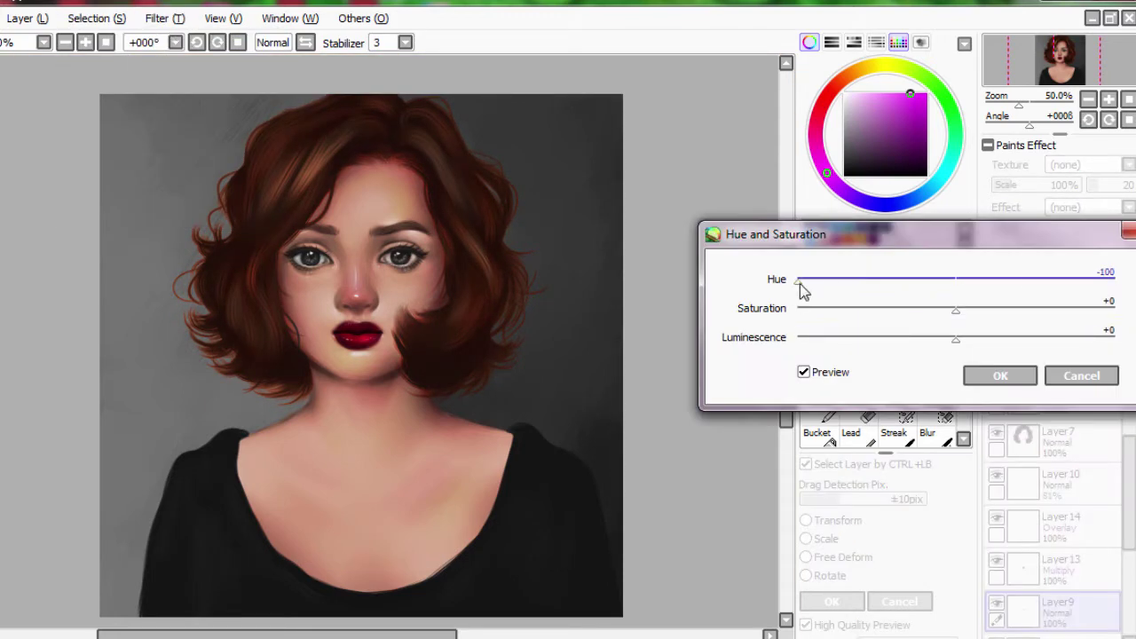
pyautogui.click(1000, 374)
pyautogui.hotkey('ctrl', 'u')
pyautogui.moveTo(956, 282)
pyautogui.mouseDown()
pyautogui.moveTo(965, 291)
pyautogui.moveTo(956, 282)
pyautogui.mouseUp()
pyautogui.moveTo(957, 309)
pyautogui.mouseDown()
pyautogui.moveTo(938, 312)
pyautogui.moveTo(985, 282)
pyautogui.moveTo(940, 282)
pyautogui.moveTo(959, 310)
pyautogui.mouseUp()
pyautogui.moveTo(956, 338); pyautogui.dragTo(960, 346)
pyautogui.click(1001, 376)
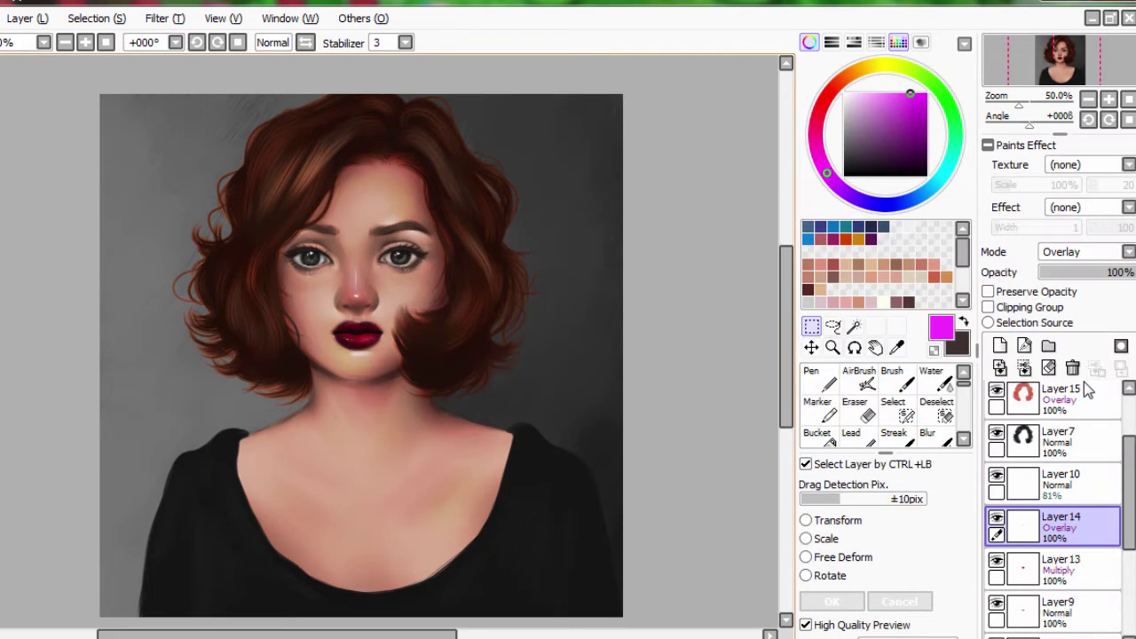
# - Darken the shirt on a new layer set to Overlay at about 58% opacity
pyautogui.click(1061, 566)
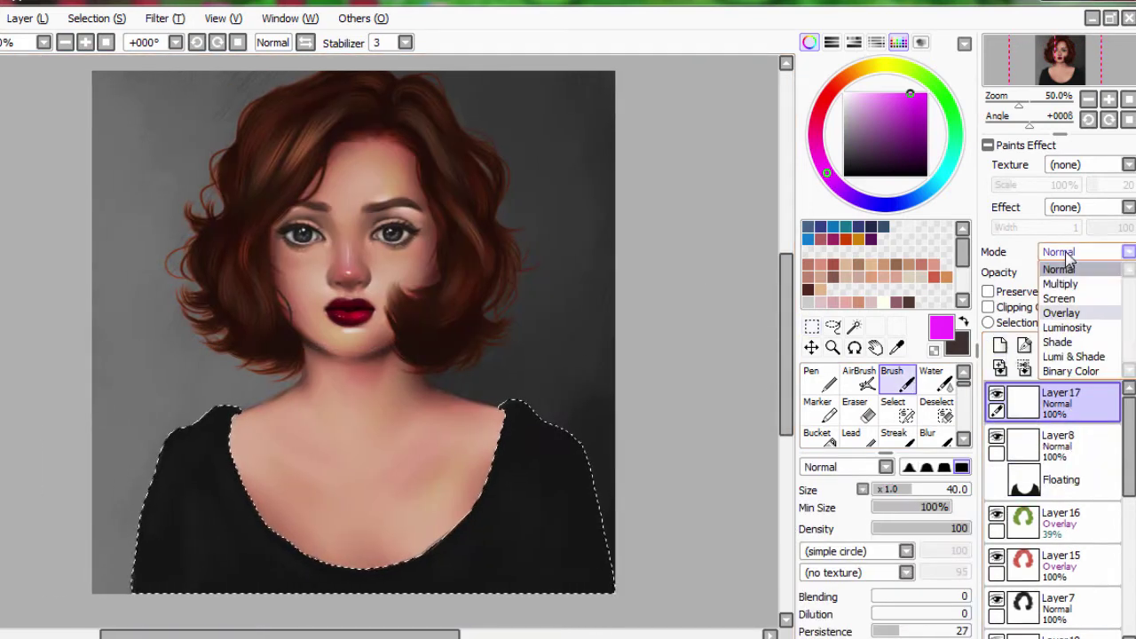
pyautogui.click(1060, 283)
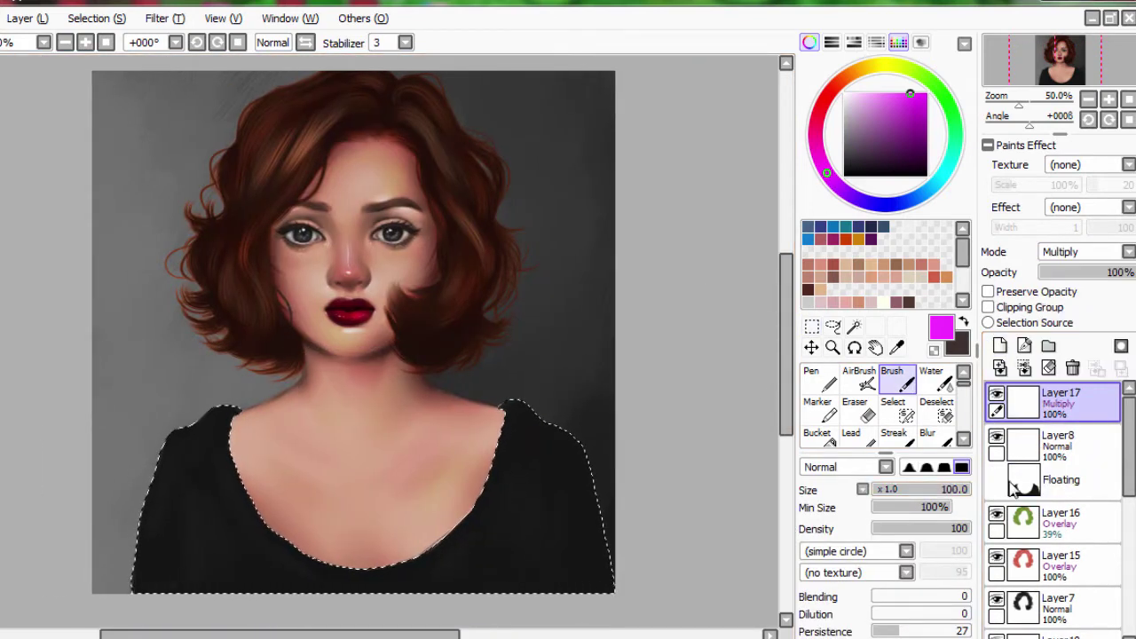
pyautogui.moveTo(169, 461)
pyautogui.mouseDown()
pyautogui.moveTo(208, 522)
pyautogui.moveTo(140, 589)
pyautogui.mouseUp()
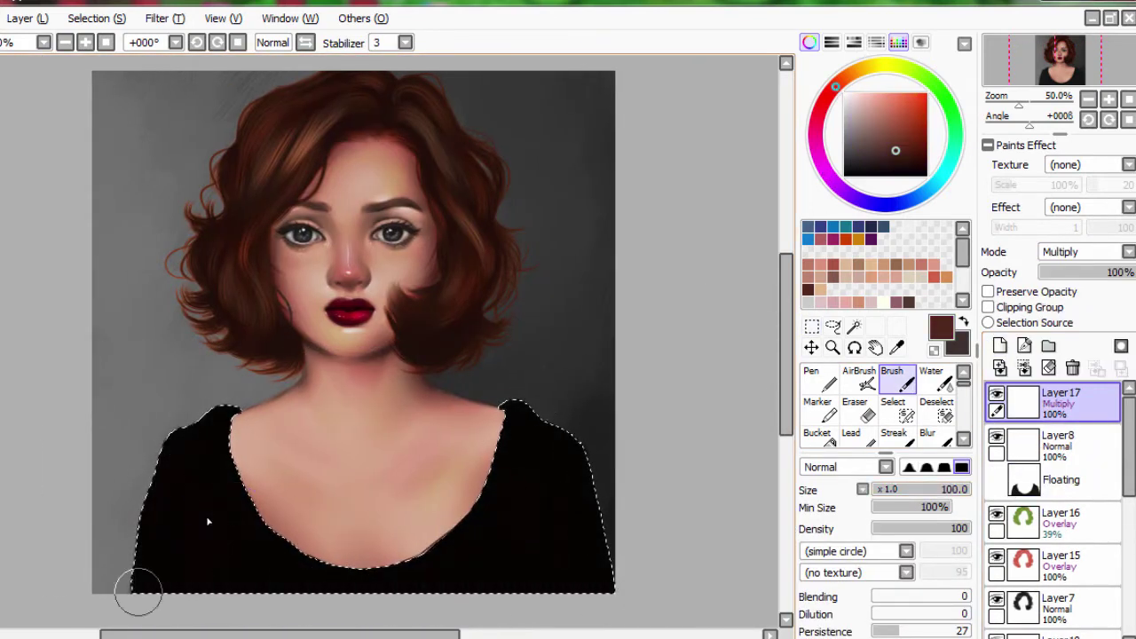
pyautogui.click(1084, 252)
pyautogui.click(1065, 313)
pyautogui.moveTo(1127, 272); pyautogui.dragTo(1095, 271)
pyautogui.hotkey('ctrl', 'u')
pyautogui.press('Return')
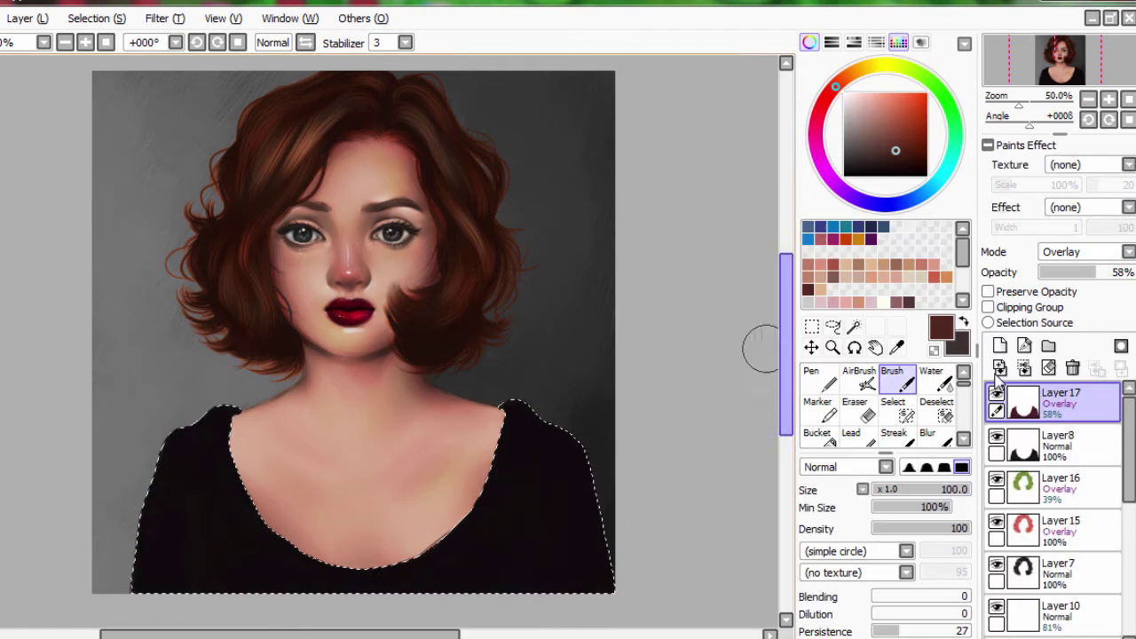
pyautogui.scroll(-3, 1057, 498)
pyautogui.click(1076, 468)
# - Tint the irises light cyan-green with a brush sized 22 to 48, blended with Water
pyautogui.click(864, 107)
pyautogui.click(942, 174)
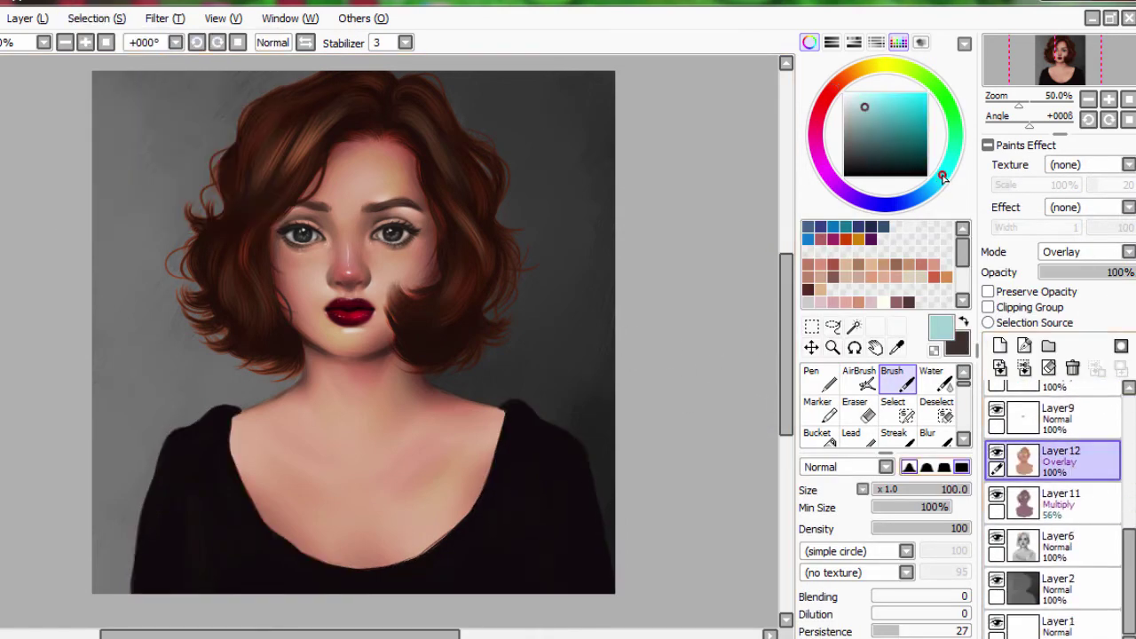
pyautogui.moveTo(941, 490); pyautogui.dragTo(897, 505)
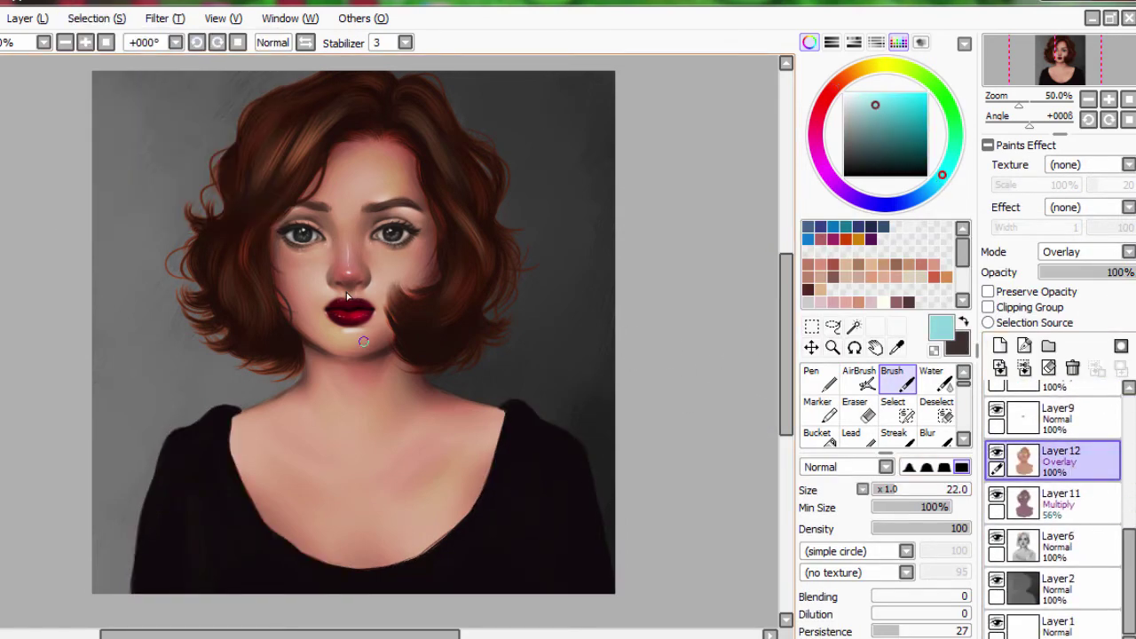
pyautogui.moveTo(902, 495); pyautogui.dragTo(921, 495)
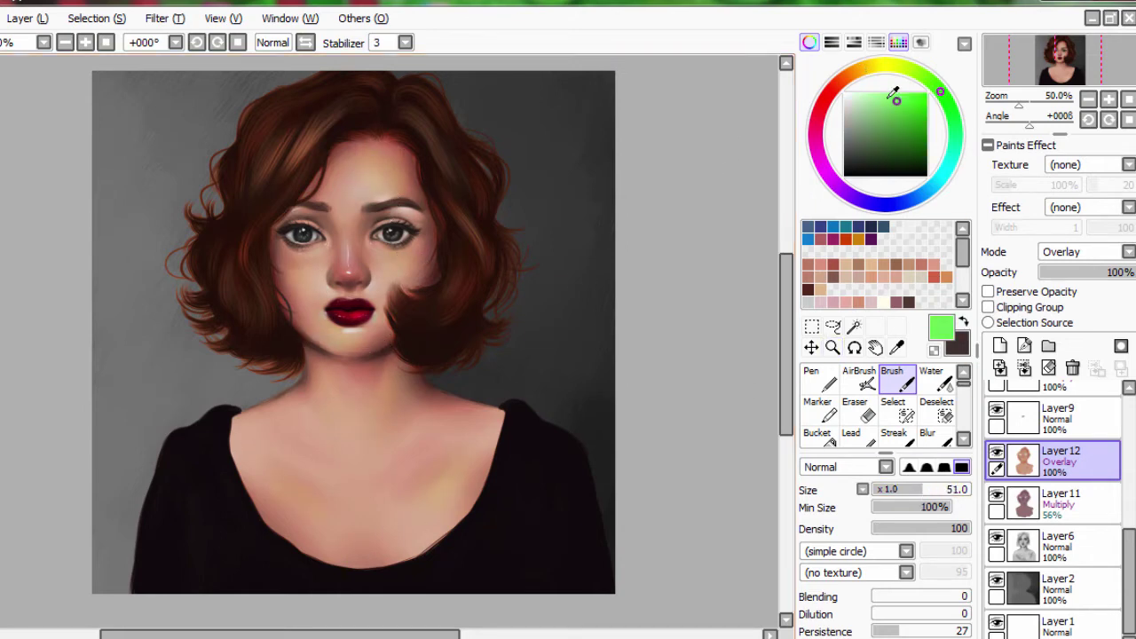
pyautogui.press('w')
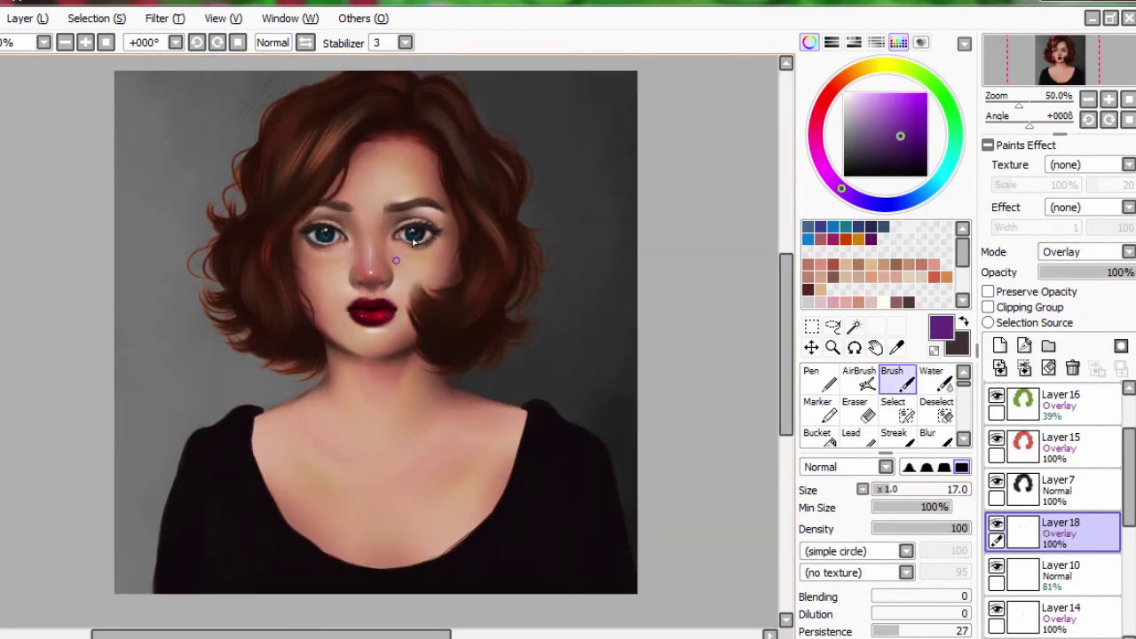
pyautogui.click(895, 104)
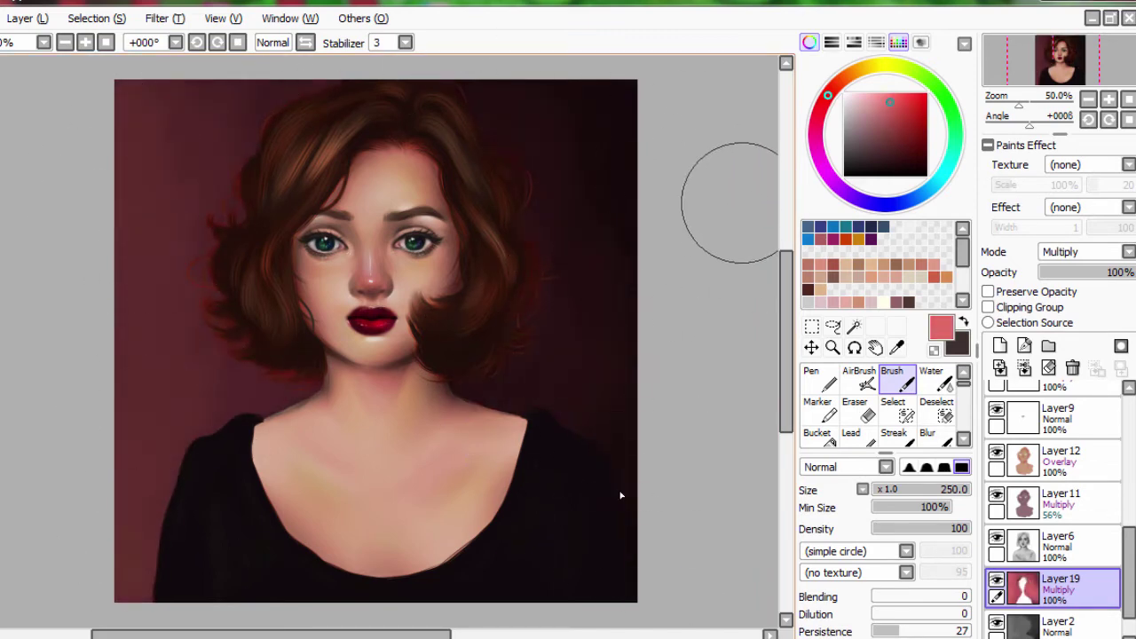
# - Smooth the Layer 6 skin shading with Water and erase excess on Layer 11
pyautogui.click(1030, 502)
pyautogui.click(1033, 552)
pyautogui.click(932, 377)
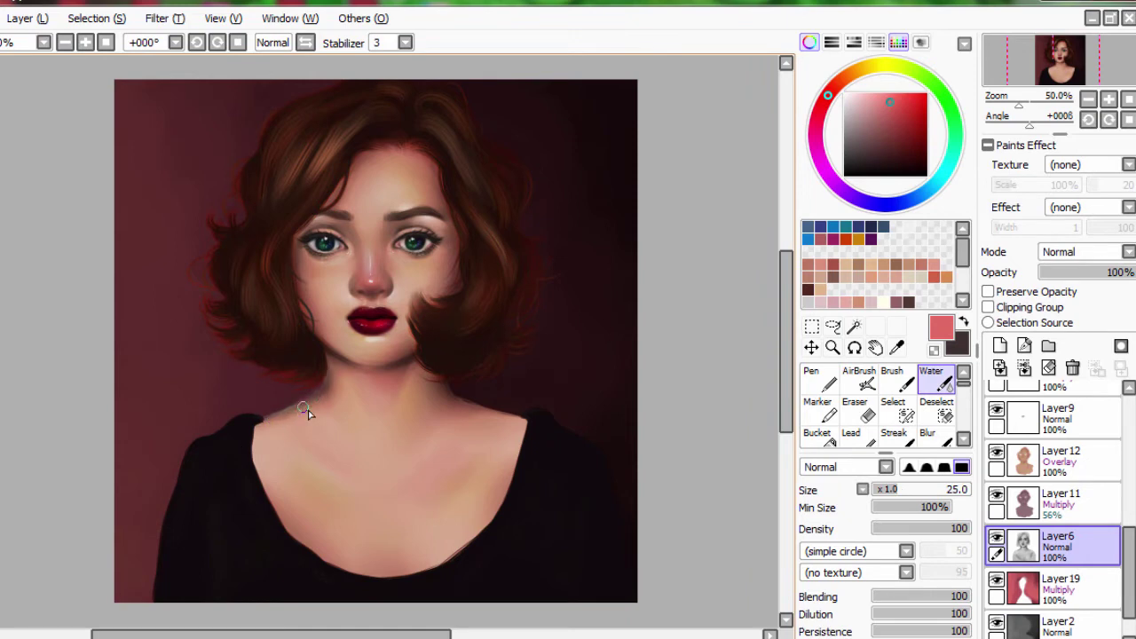
pyautogui.press('e')
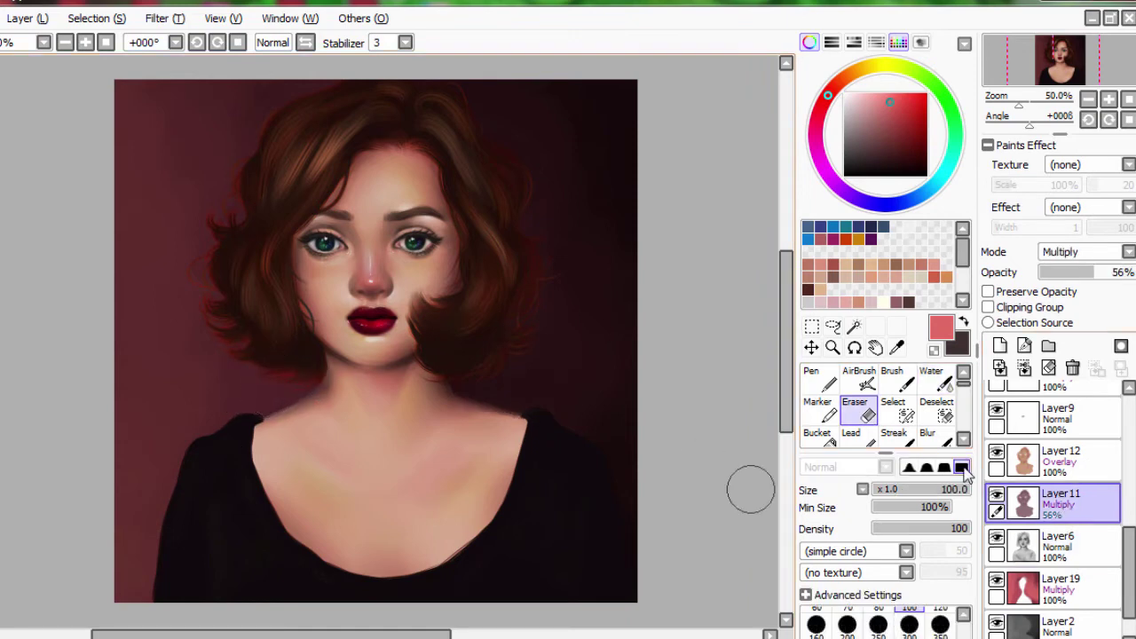
pyautogui.press('Down')
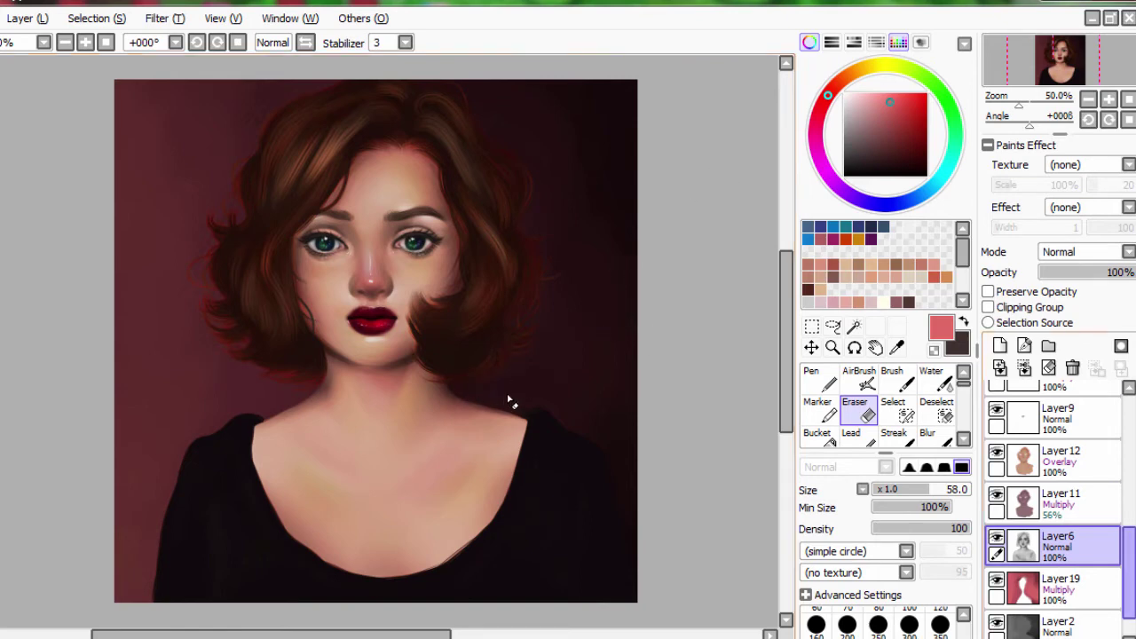
# - Add a Multiply freckle layer and set up a dark red, size-5 brush
pyautogui.click(1000, 346)
pyautogui.click(1087, 253)
pyautogui.click(1061, 268)
pyautogui.click(892, 377)
pyautogui.click(881, 491)
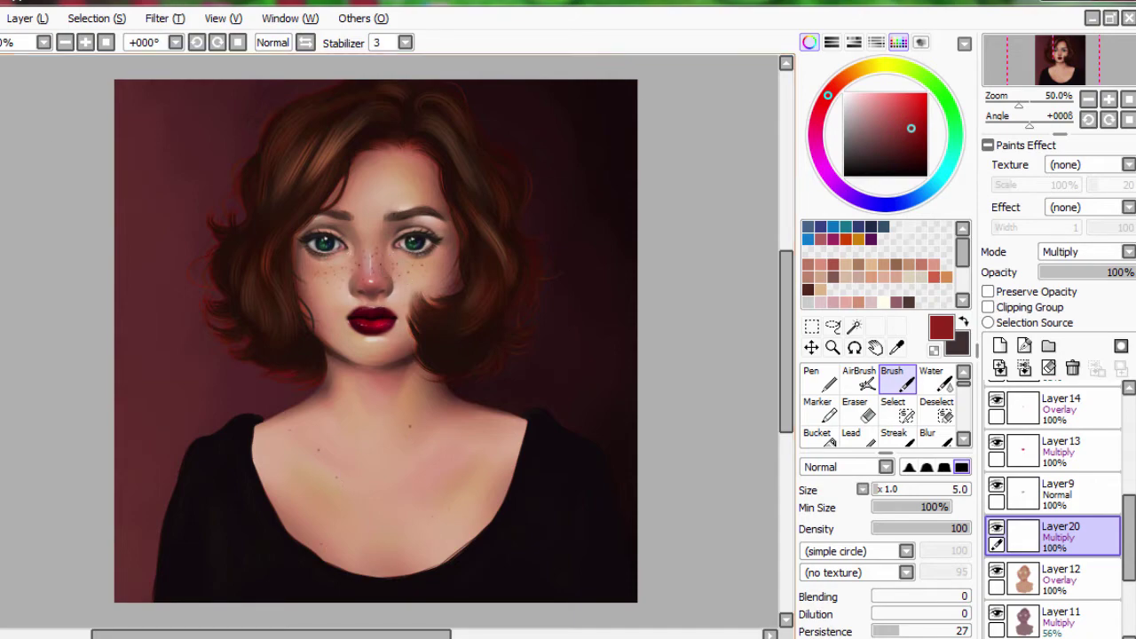
# - Save the portrait as a PNG file, accepting the PNG options
pyautogui.hotkey('ctrl', 'shift', 's')
pyautogui.click(51, 555)
pyautogui.press('Return')
pyautogui.click(528, 335)
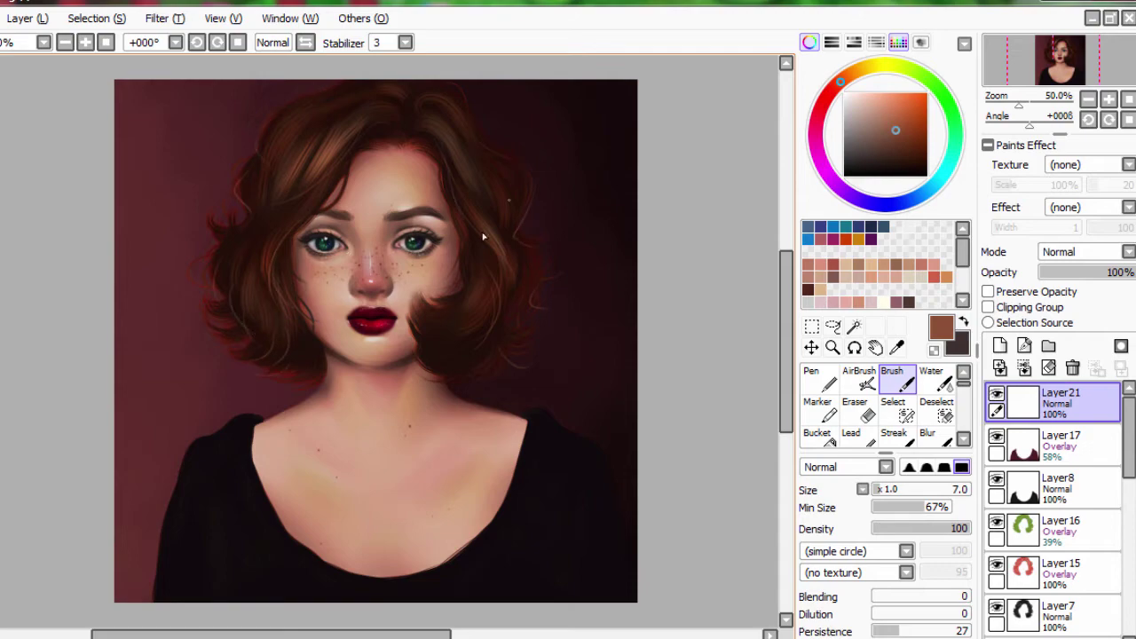
pyautogui.click(887, 116)
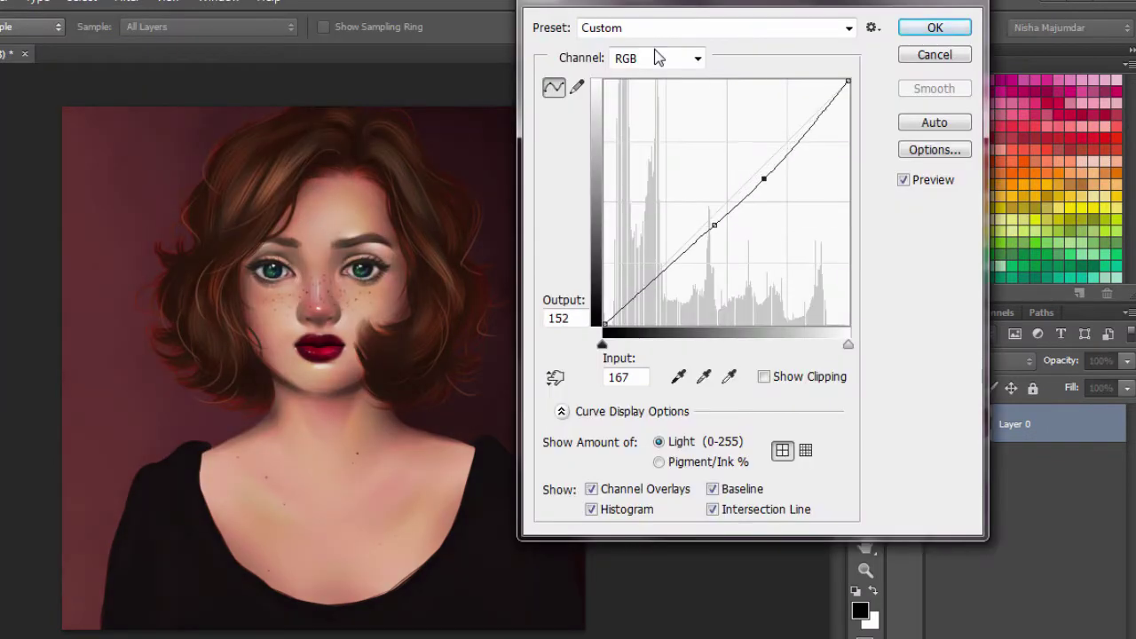
# - Bend the Blue channel curve into an S-curve, raising blue highlights and lowering blue shadows
pyautogui.hotkey('alt', '5')
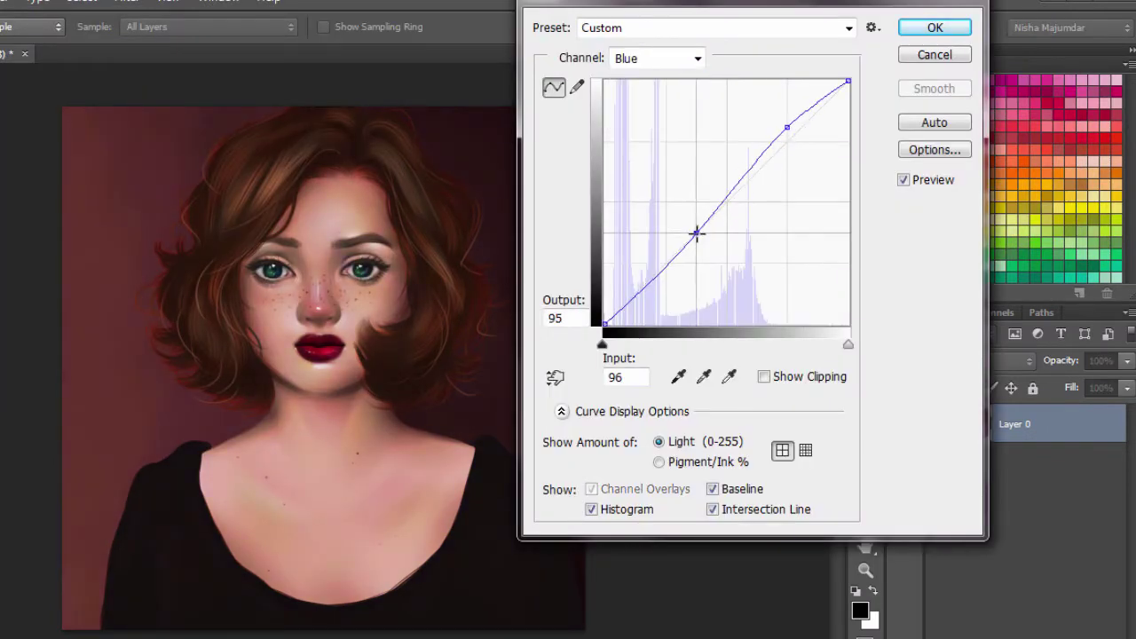
pyautogui.moveTo(698, 233); pyautogui.dragTo(695, 243)
pyautogui.click(781, 117)
pyautogui.click(741, 175)
pyautogui.moveTo(741, 175); pyautogui.dragTo(742, 173)
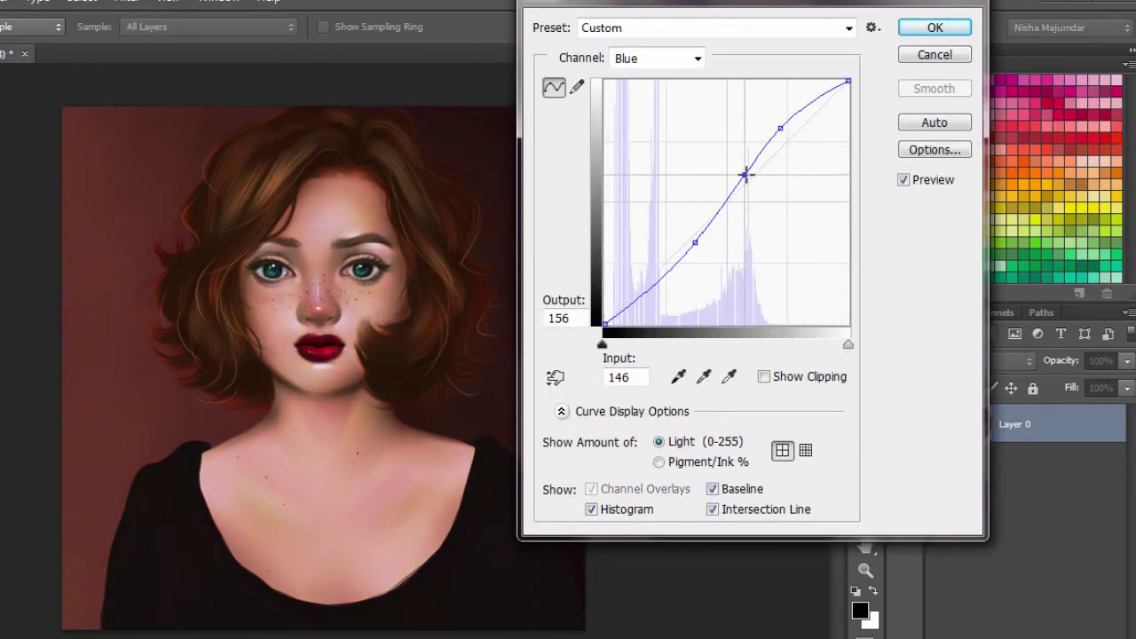
pyautogui.moveTo(780, 128); pyautogui.dragTo(788, 116)
pyautogui.moveTo(696, 242); pyautogui.dragTo(677, 262)
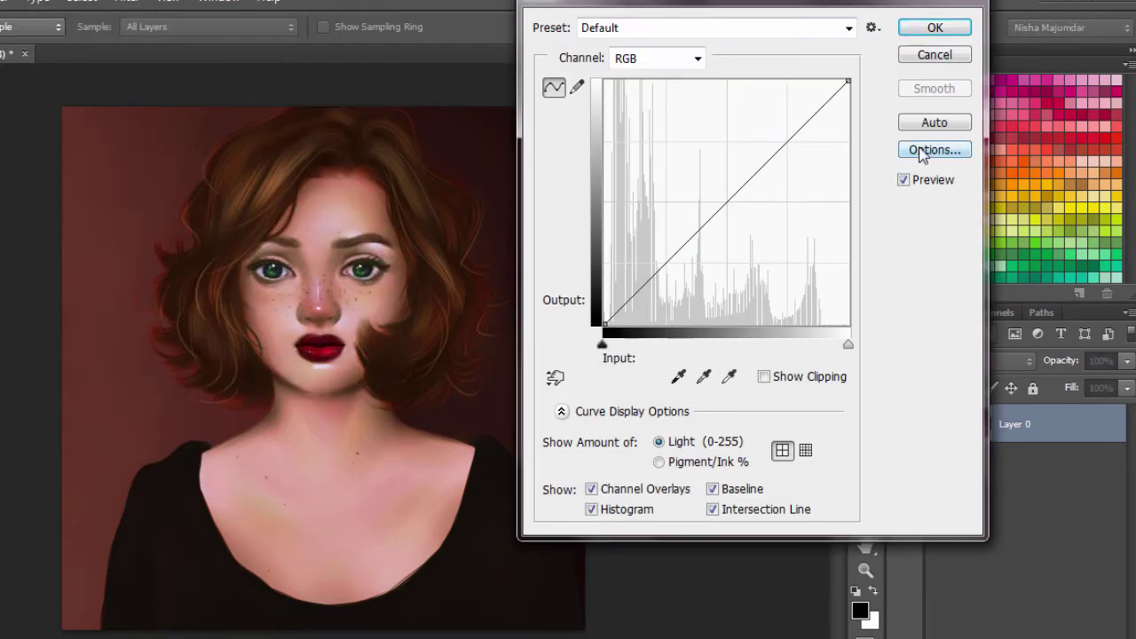
# - In the auto colour options choose Enhance Monochromatic Contrast and set the shadow target to dark red
pyautogui.click(933, 149)
pyautogui.click(601, 111)
pyautogui.click(673, 264)
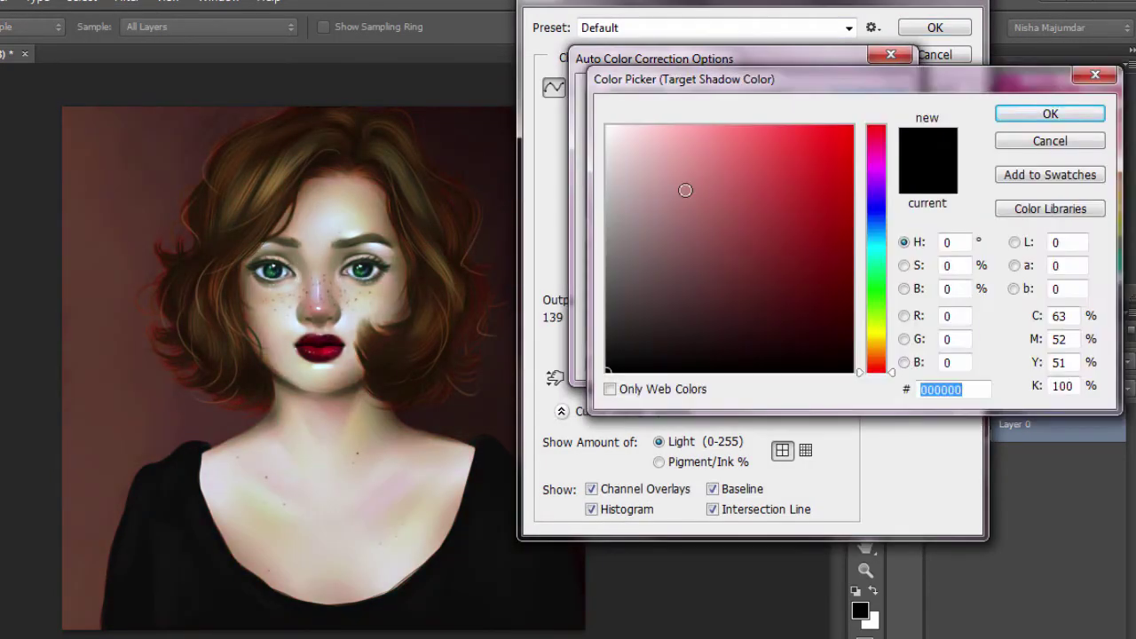
pyautogui.moveTo(740, 296); pyautogui.dragTo(787, 336)
pyautogui.click(1050, 114)
# - Set the highlight target colour to a near-white pink
pyautogui.click(673, 317)
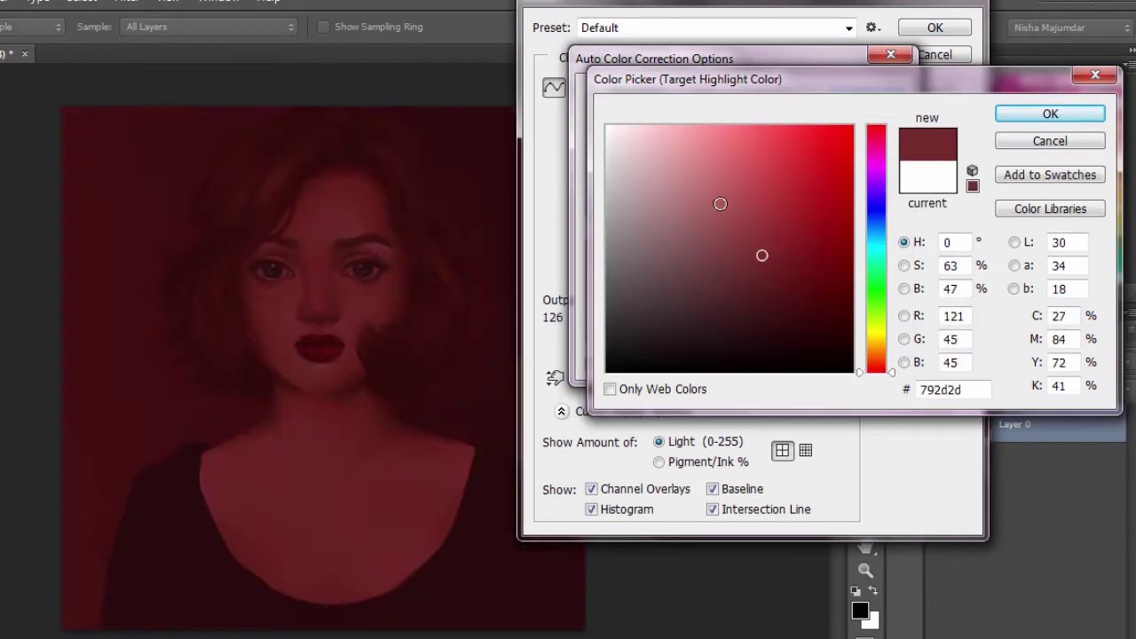
pyautogui.moveTo(635, 159)
pyautogui.mouseDown()
pyautogui.moveTo(660, 140)
pyautogui.moveTo(690, 168)
pyautogui.moveTo(621, 142)
pyautogui.mouseUp()
pyautogui.moveTo(875, 356); pyautogui.dragTo(877, 135)
pyautogui.moveTo(736, 125)
pyautogui.mouseDown()
pyautogui.moveTo(614, 127)
pyautogui.moveTo(642, 139)
pyautogui.moveTo(637, 129)
pyautogui.mouseUp()
pyautogui.press('Escape')
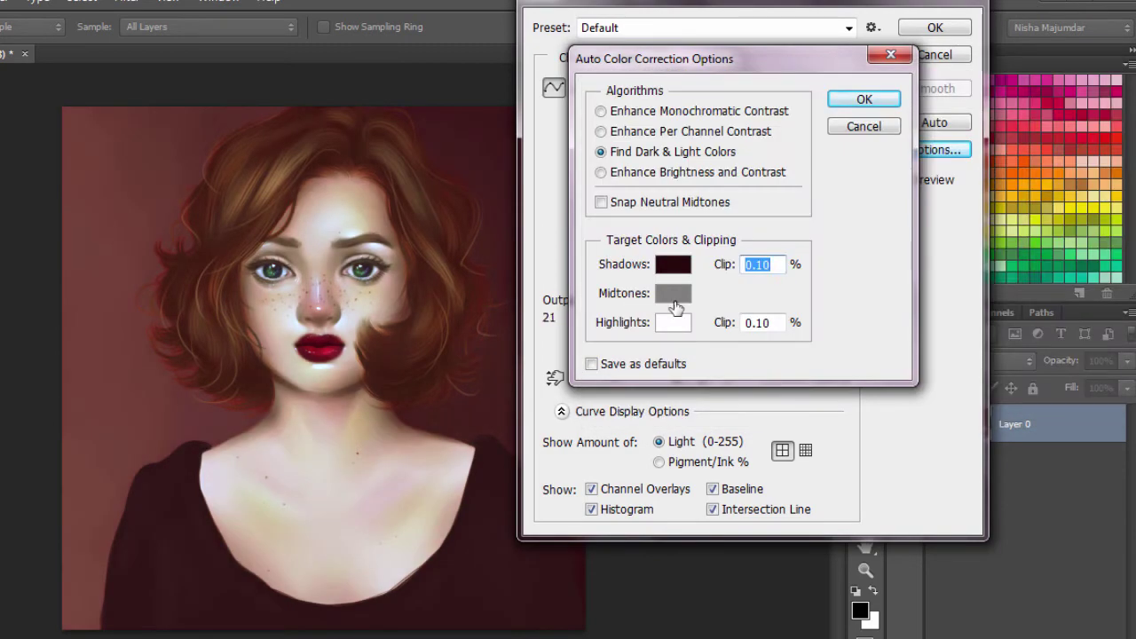
# - Tint the midtone target pale pink, set the shadow target to dark red, and accept the correction
pyautogui.click(673, 300)
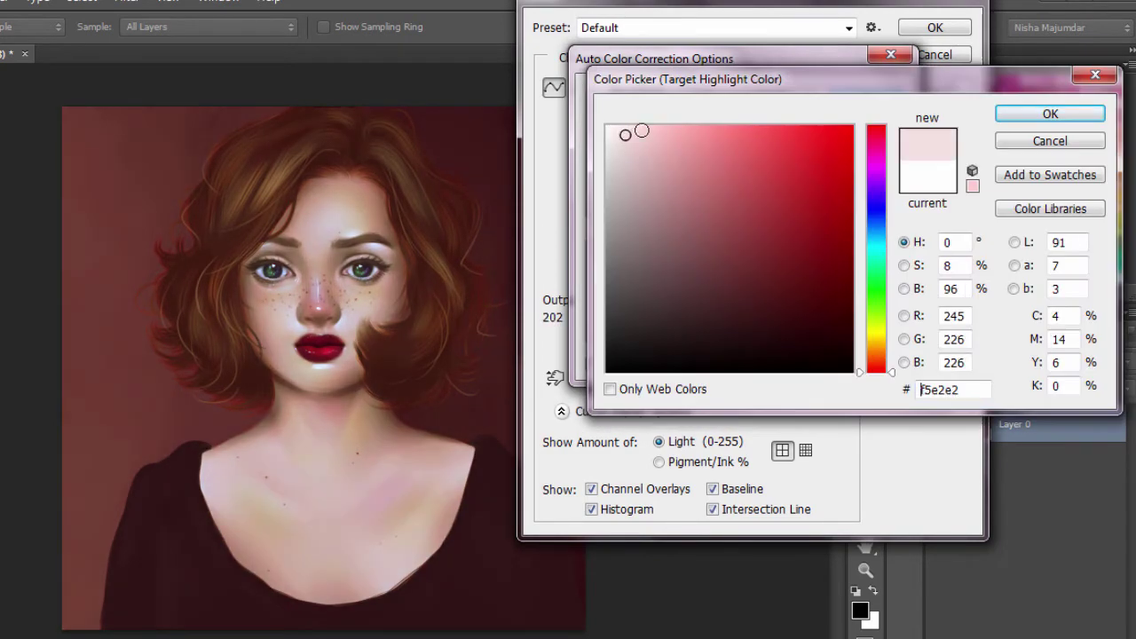
pyautogui.click(636, 131)
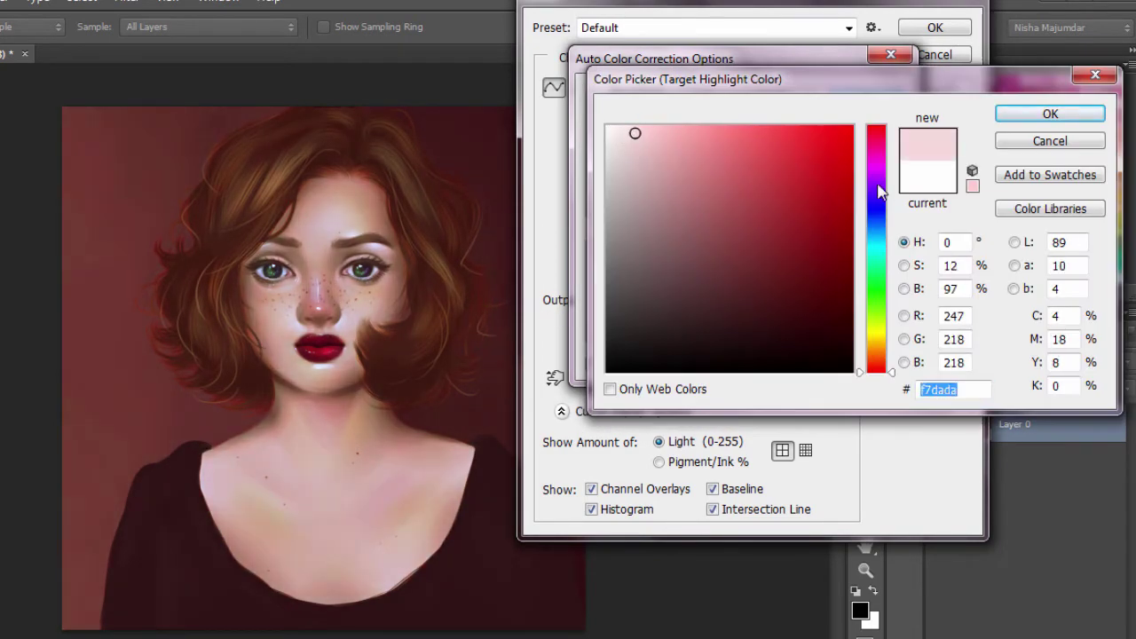
pyautogui.moveTo(879, 193); pyautogui.dragTo(879, 144)
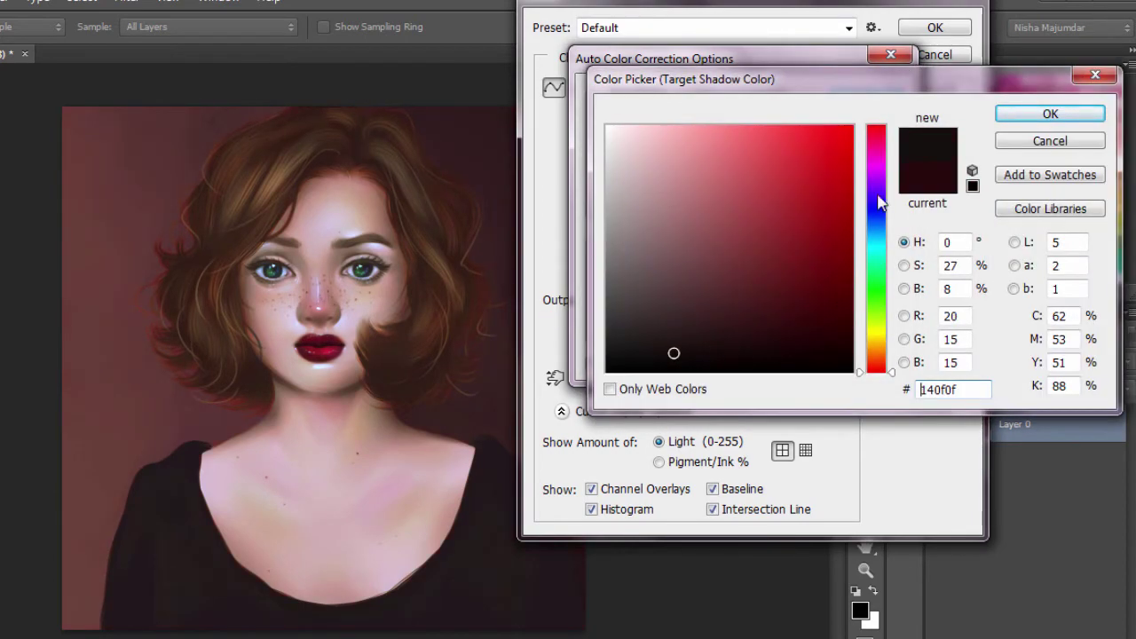
pyautogui.moveTo(881, 244); pyautogui.dragTo(881, 371)
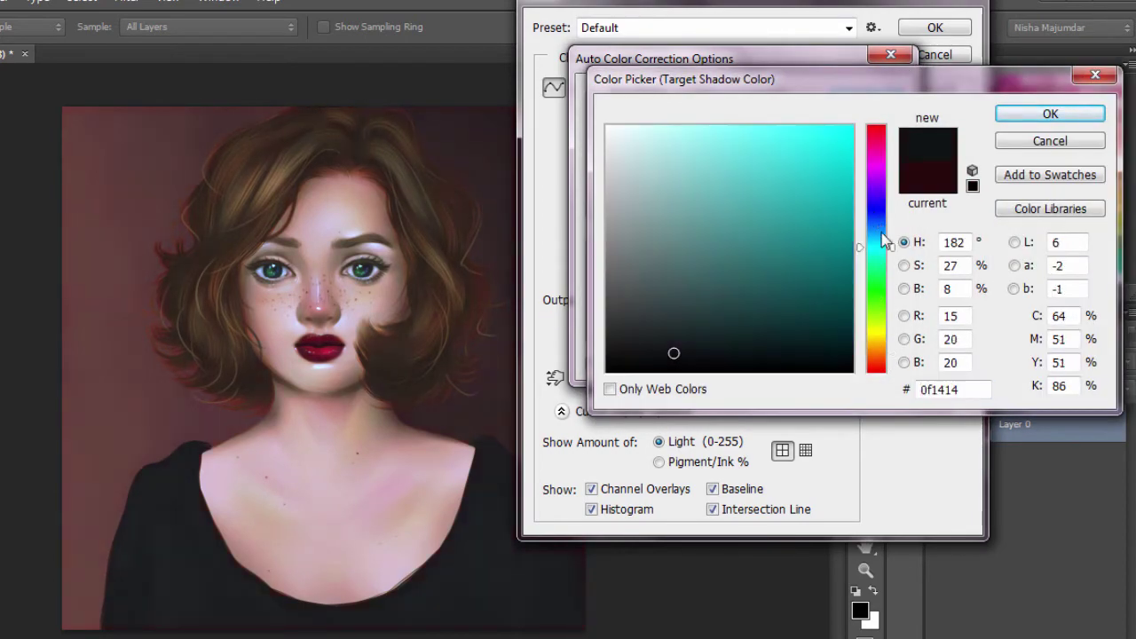
pyautogui.click(802, 352)
pyautogui.click(766, 349)
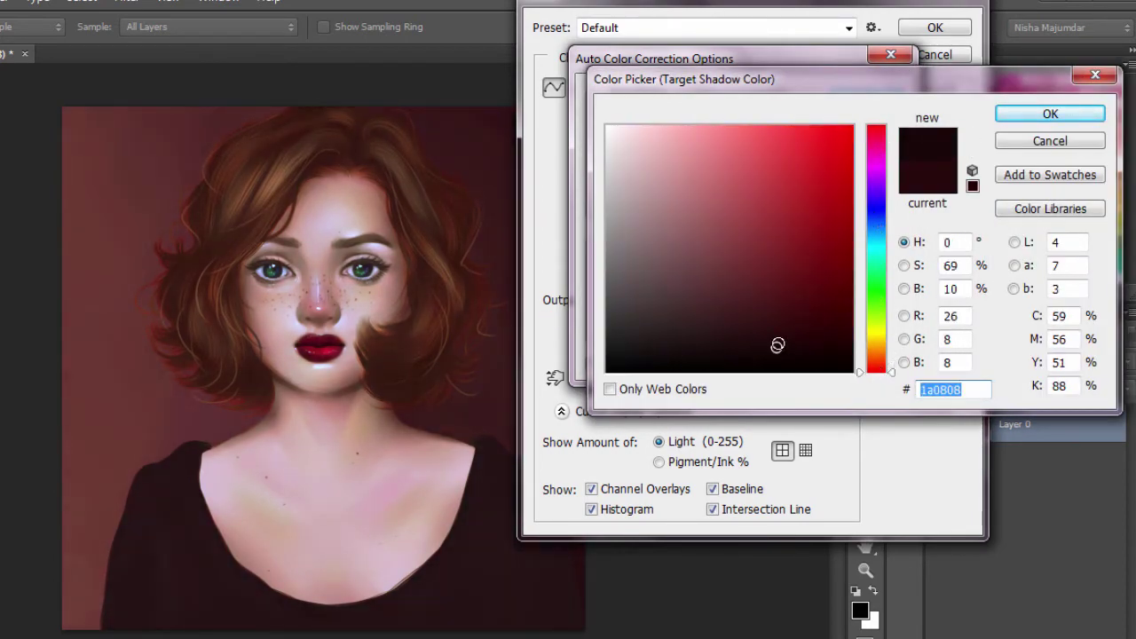
pyautogui.moveTo(767, 349); pyautogui.dragTo(778, 353)
pyautogui.press('Return')
pyautogui.click(864, 99)
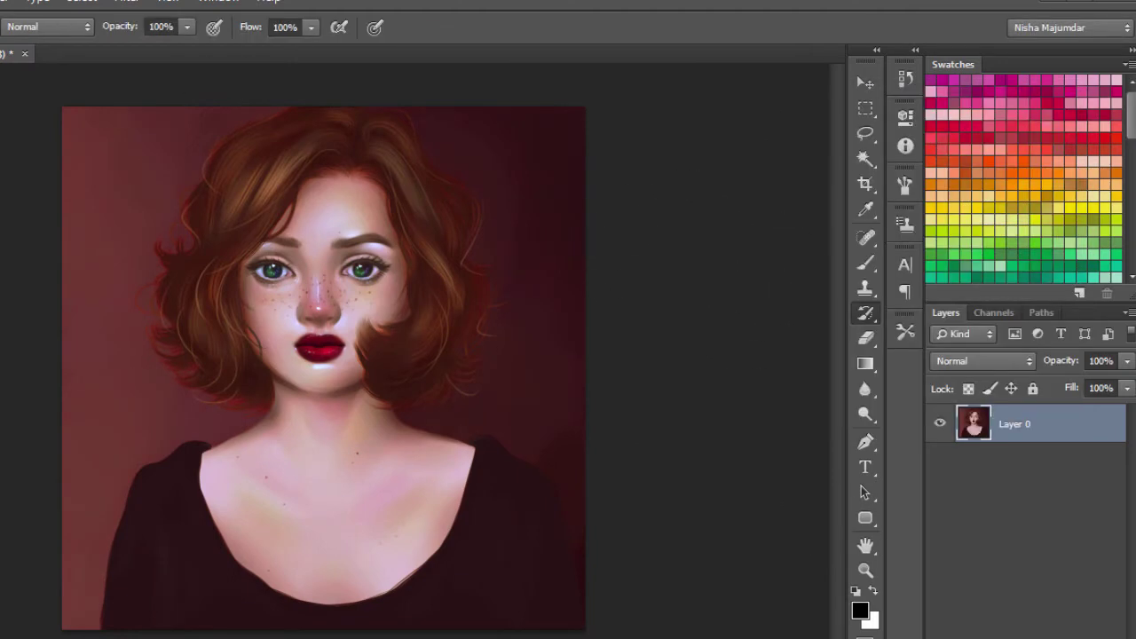
# - Set the foreground colour to white (ffffff)
pyautogui.click(859, 611)
pyautogui.write('ffffff')
pyautogui.press('Return')
pyautogui.click(866, 467)
# - Type the 'illumistica' signature near the lower right and position it
pyautogui.click(448, 519)
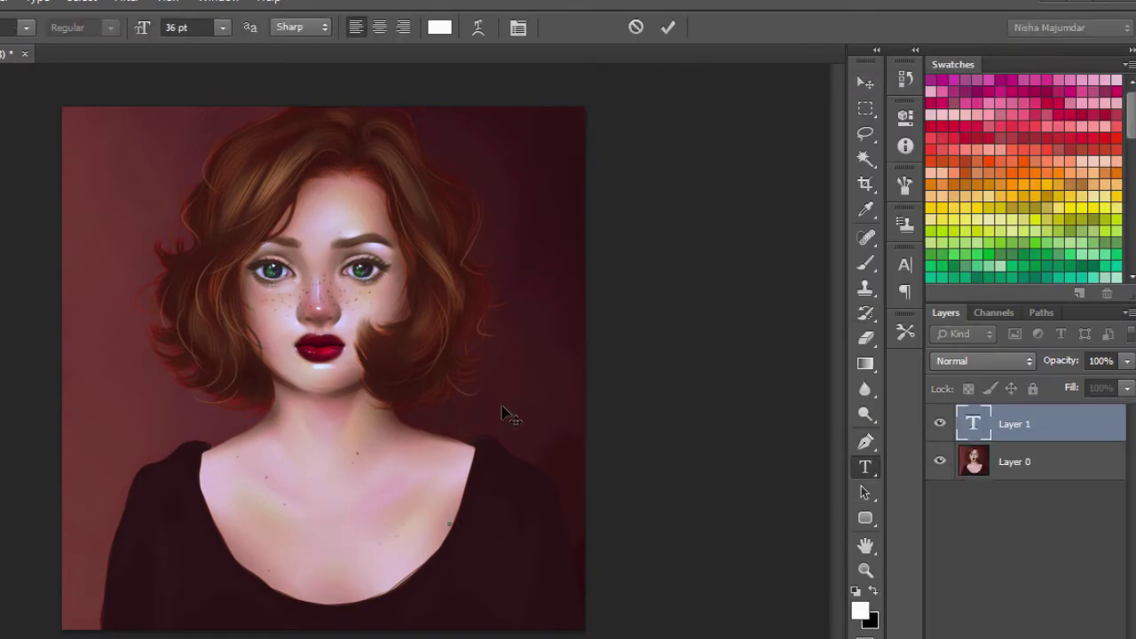
pyautogui.write('illumistica')
pyautogui.click(866, 441)
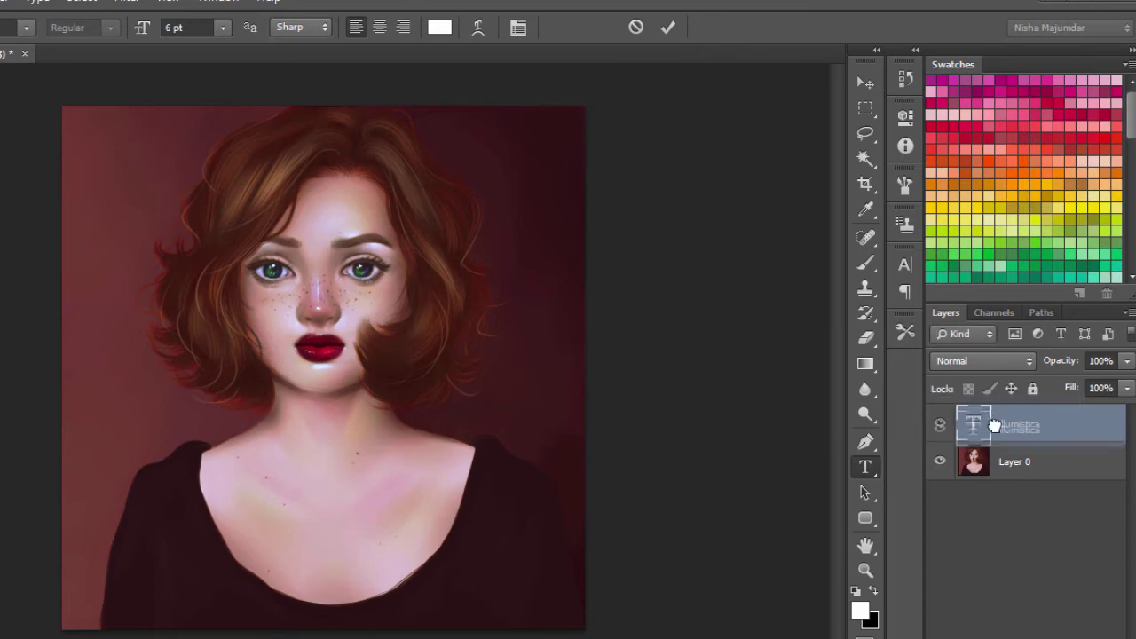
pyautogui.click(865, 467)
pyautogui.click(441, 564)
pyautogui.write('illumistica')
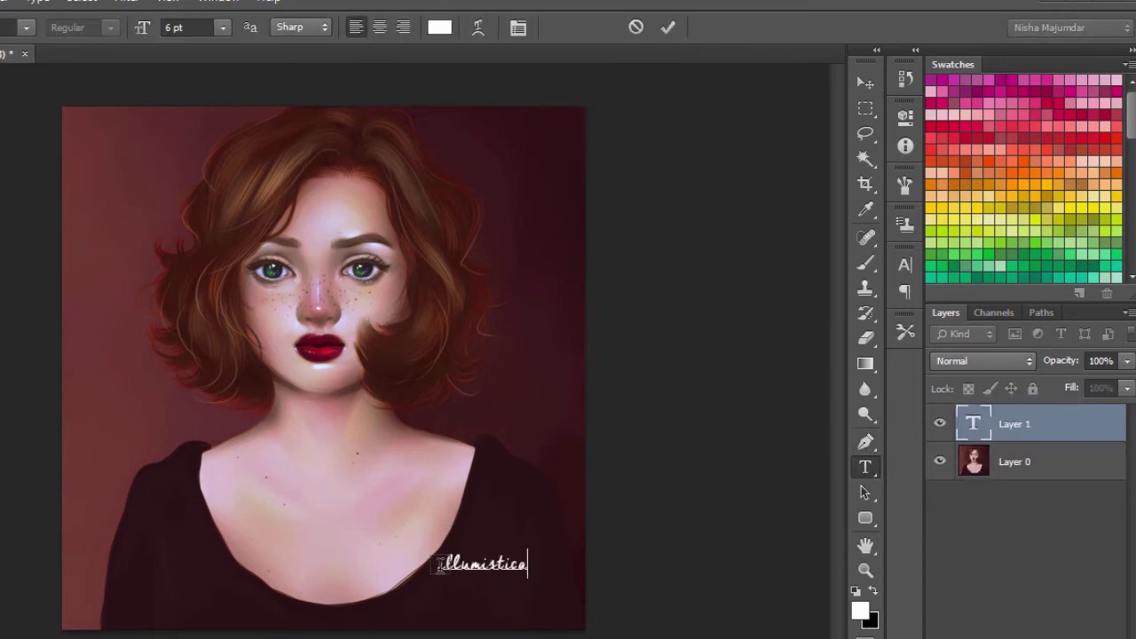
pyautogui.hotkey('ctrl', 'a')
pyautogui.click(905, 264)
pyautogui.moveTo(546, 595); pyautogui.dragTo(545, 538)
pyautogui.hotkey('ctrl', 'z')
pyautogui.press('b')
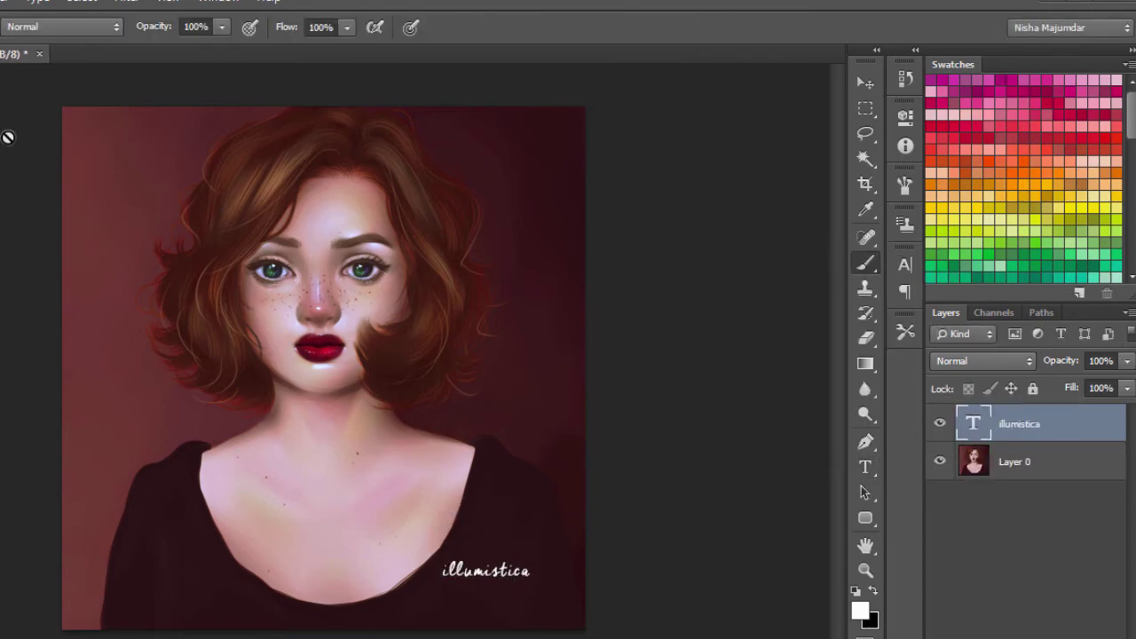
# - Save a PNG copy as new11.png, replacing the existing file
pyautogui.hotkey('ctrl', 'shift', 's')
pyautogui.click(507, 416)
pyautogui.click(254, 627)
pyautogui.click(870, 394)
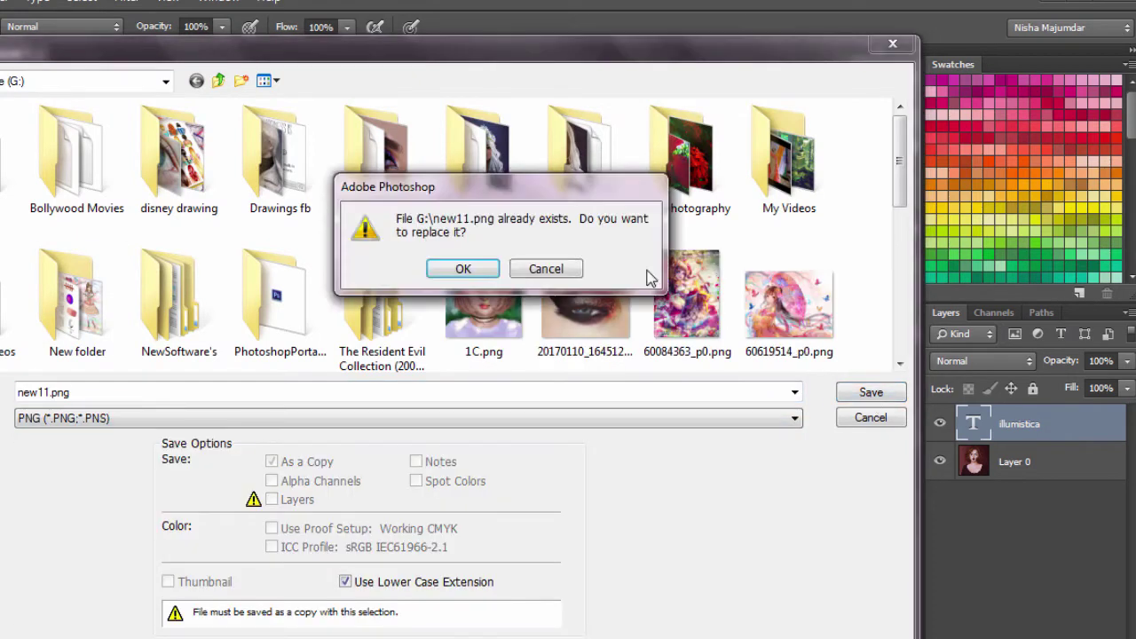
pyautogui.click(462, 266)
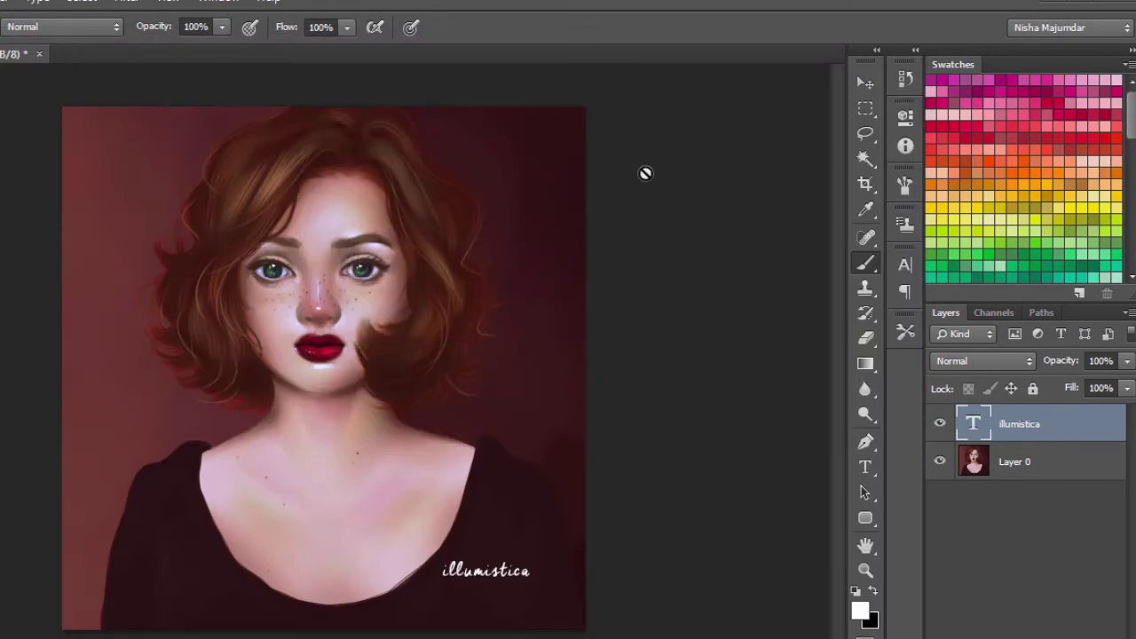
pyautogui.hotkey('alt', '[')
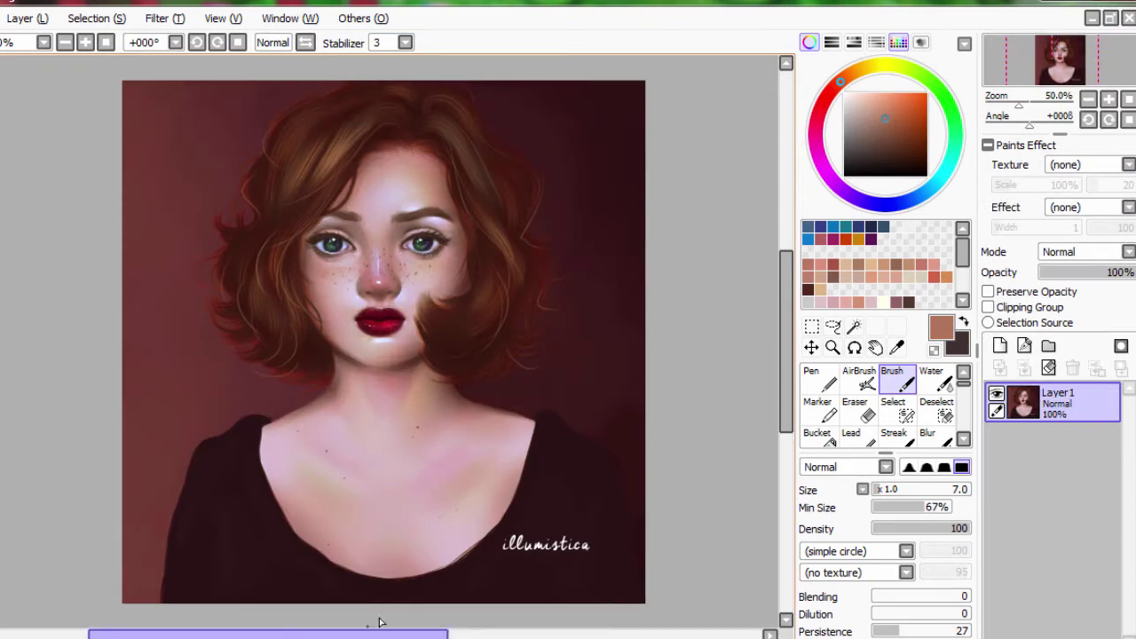
# - Add a new layer set to Luminosity blending mode
pyautogui.click(1000, 347)
pyautogui.click(1083, 252)
pyautogui.click(1065, 307)
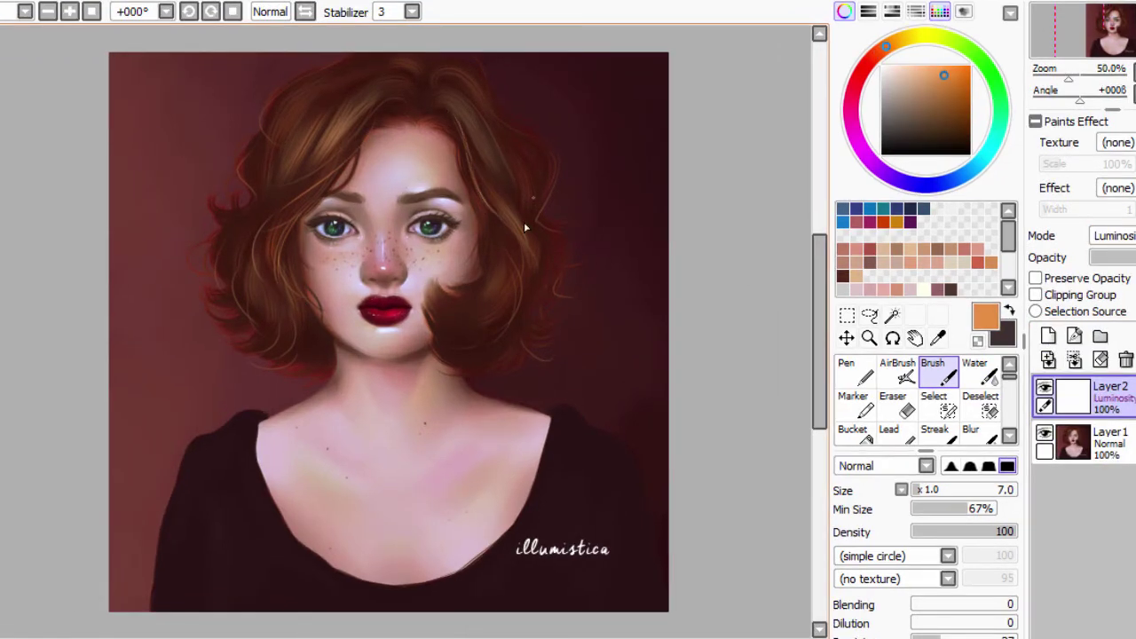
# - Paint glowing highlight strands across the top, left, right and cheek side of the hair
pyautogui.moveTo(519, 258); pyautogui.dragTo(513, 275)
pyautogui.moveTo(356, 103); pyautogui.dragTo(316, 158)
pyautogui.moveTo(259, 130)
pyautogui.mouseDown()
pyautogui.moveTo(206, 213)
pyautogui.moveTo(214, 236)
pyautogui.mouseUp()
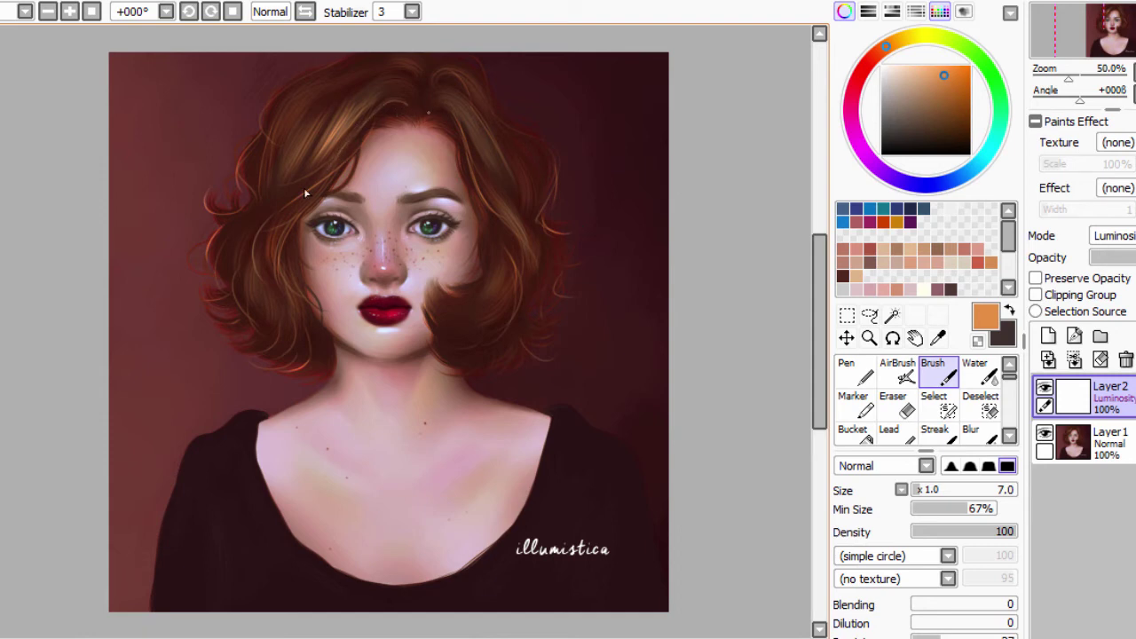
pyautogui.moveTo(488, 206); pyautogui.dragTo(457, 119)
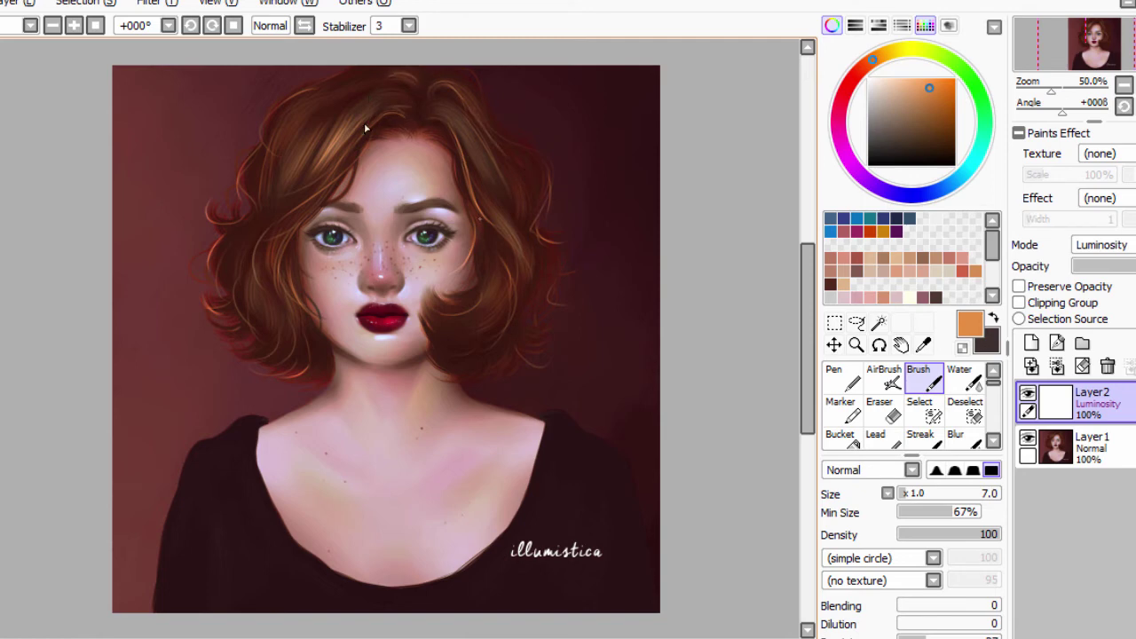
pyautogui.press('e')
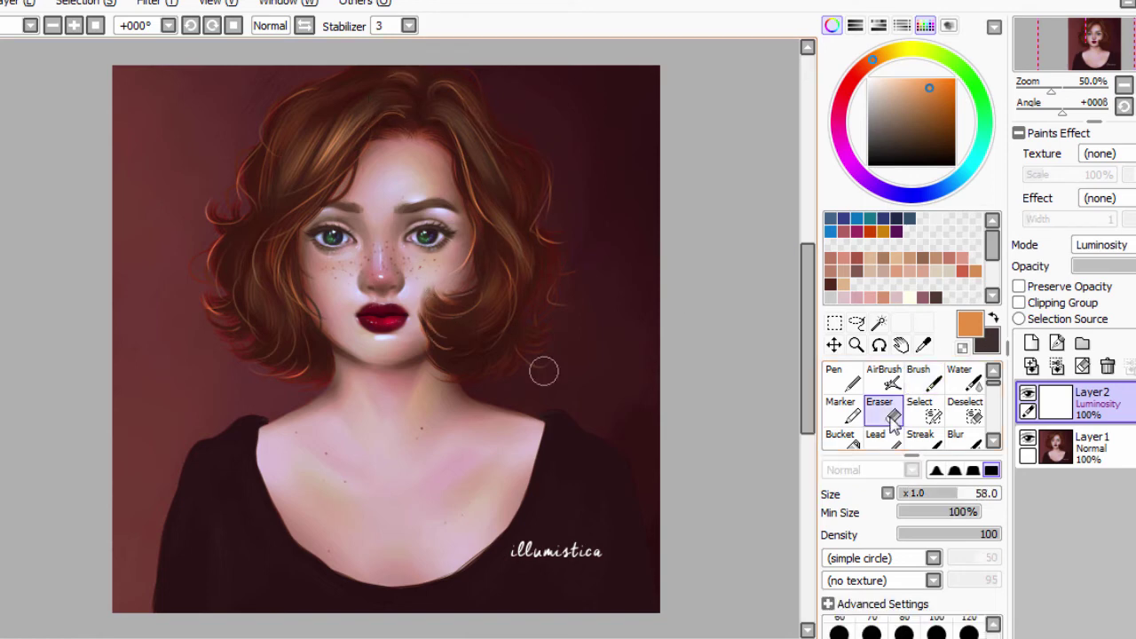
pyautogui.press('b')
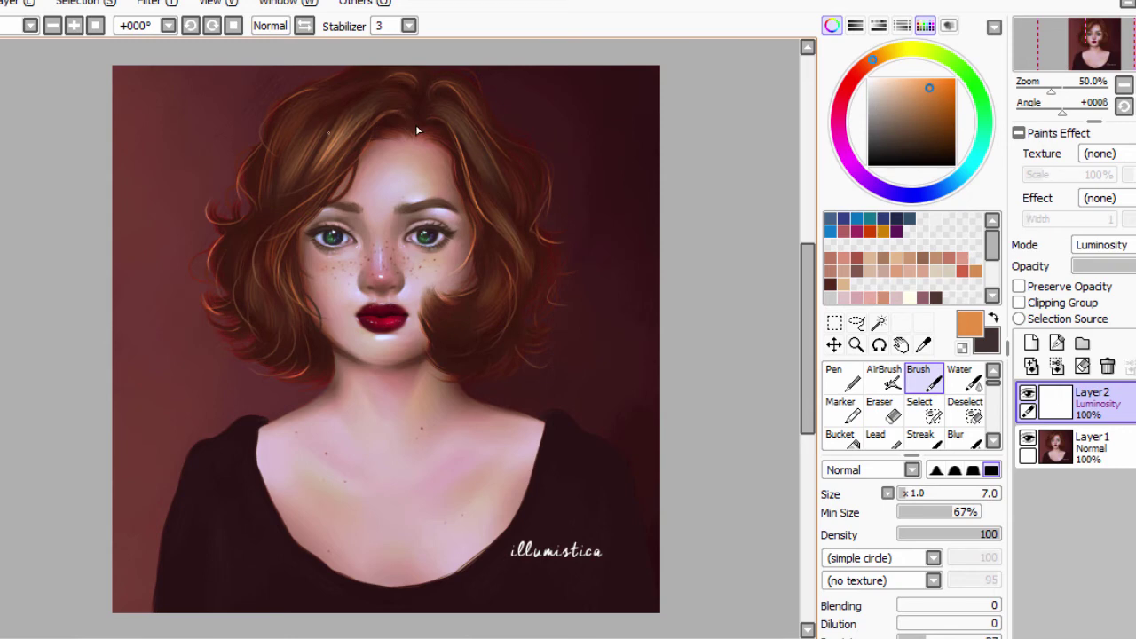
pyautogui.moveTo(282, 234); pyautogui.dragTo(300, 311)
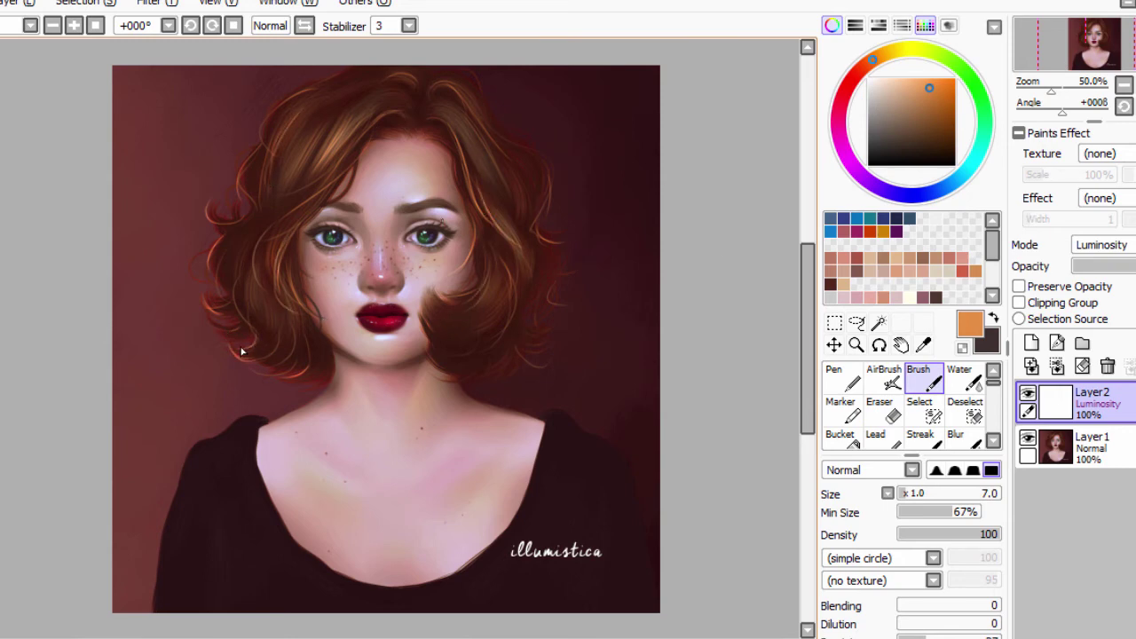
pyautogui.keyDown('alt'); pyautogui.click(569, 295); pyautogui.keyUp('alt')
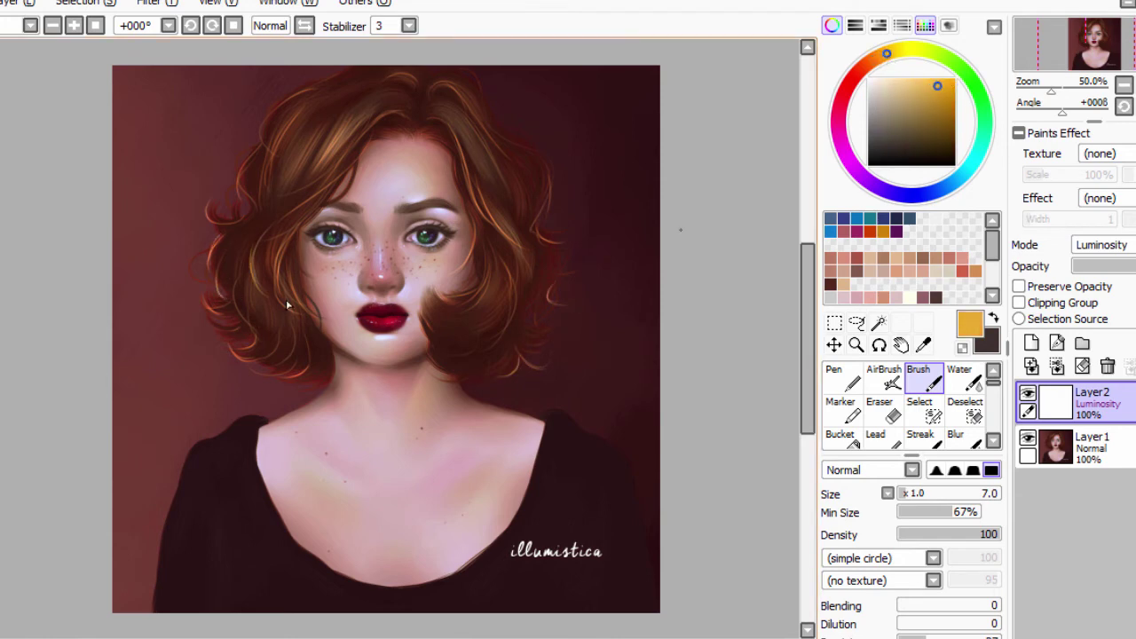
# - On a new Luminosity layer, paint a thin deeper-orange strand on the hair's left using a lower brush minimum size
pyautogui.click(1031, 344)
pyautogui.click(871, 62)
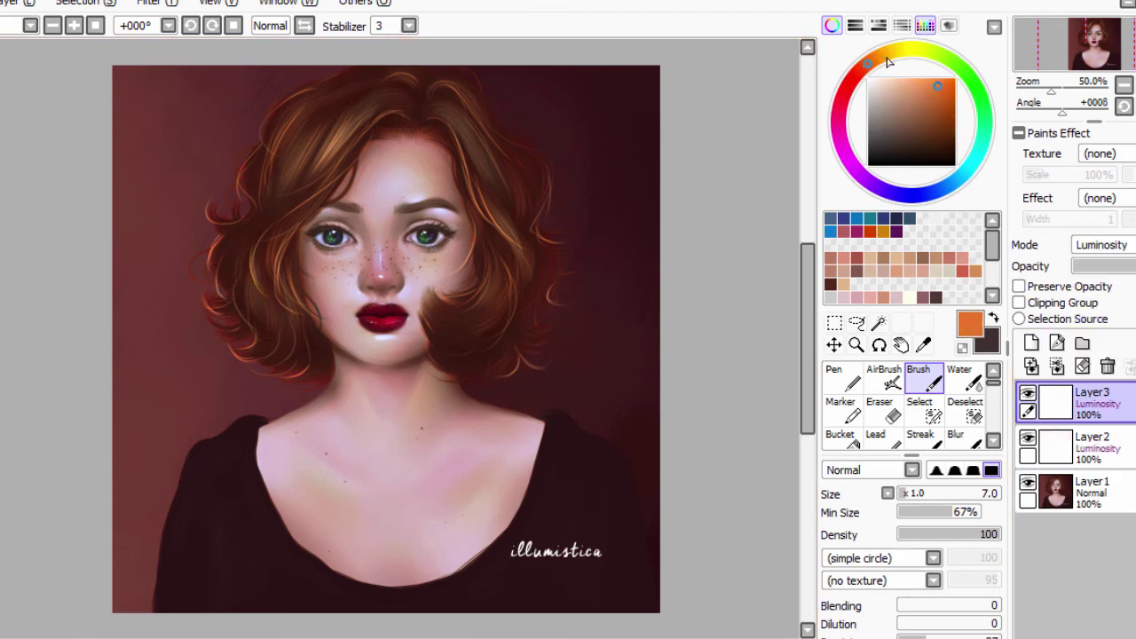
pyautogui.click(944, 87)
pyautogui.moveTo(959, 513); pyautogui.dragTo(927, 513)
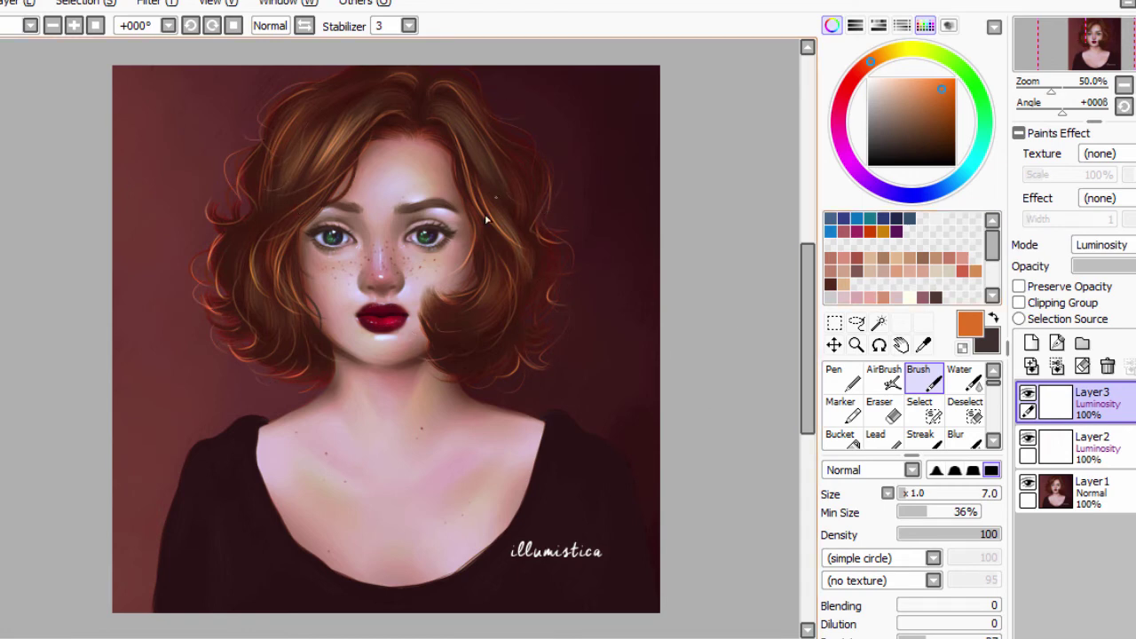
pyautogui.moveTo(304, 219); pyautogui.dragTo(279, 264)
pyautogui.click(941, 512)
# - Blend light skin pink onto the nose on a new layer and merge it into Layer1
pyautogui.press('w')
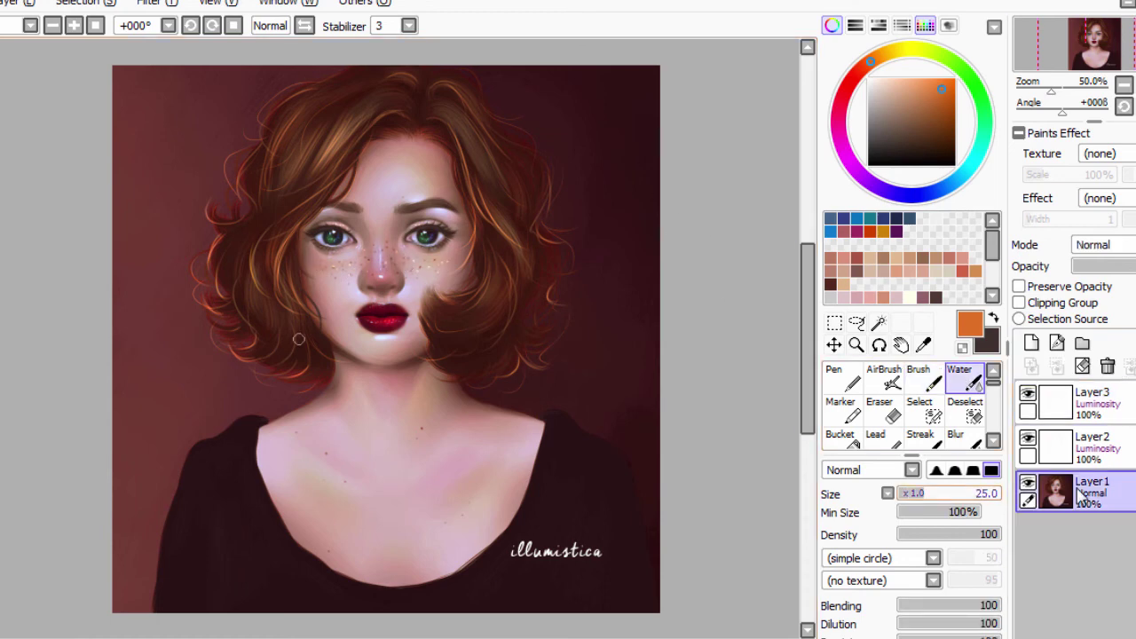
pyautogui.keyDown('ctrl'); pyautogui.keyDown('shift'); pyautogui.click(404, 302); pyautogui.keyUp('shift'); pyautogui.keyUp('ctrl')
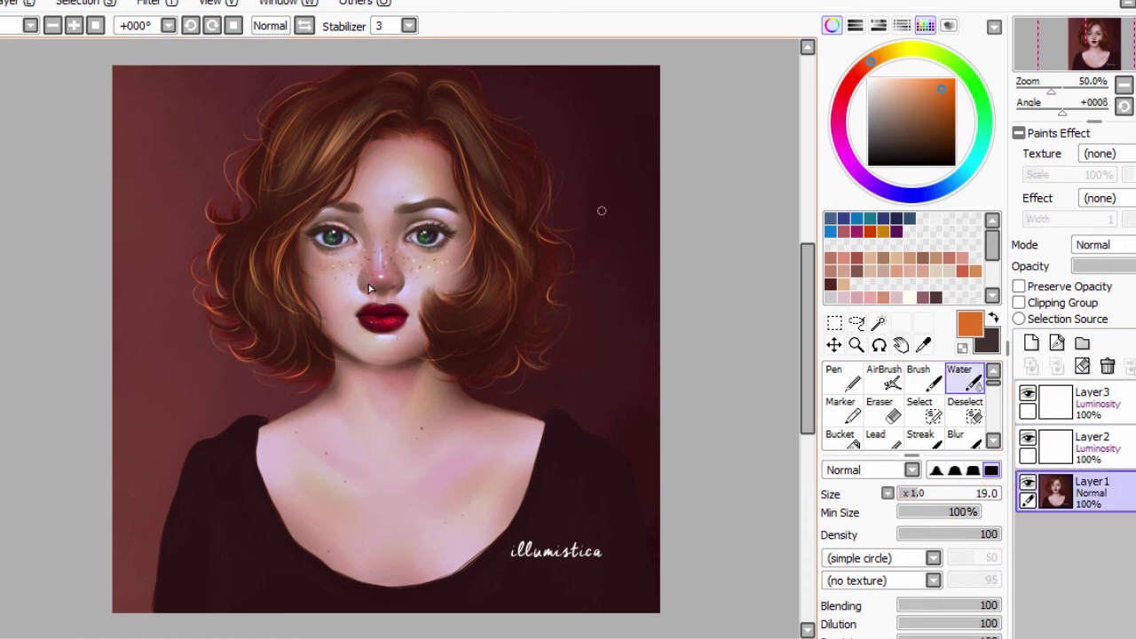
pyautogui.press('b')
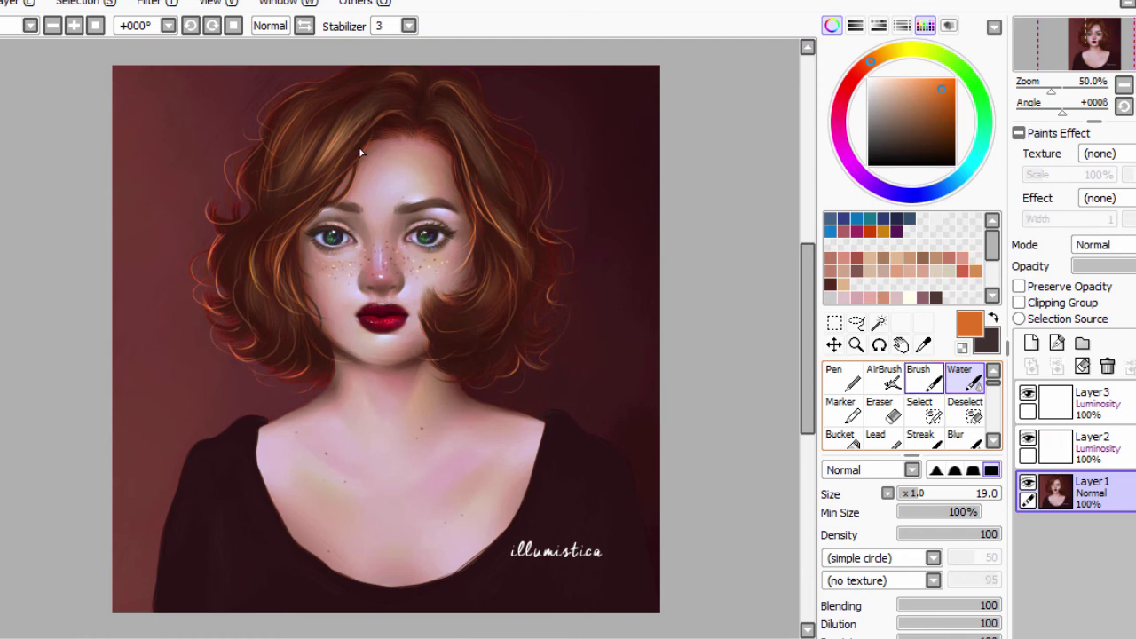
pyautogui.keyDown('alt'); pyautogui.click(386, 280); pyautogui.keyUp('alt')
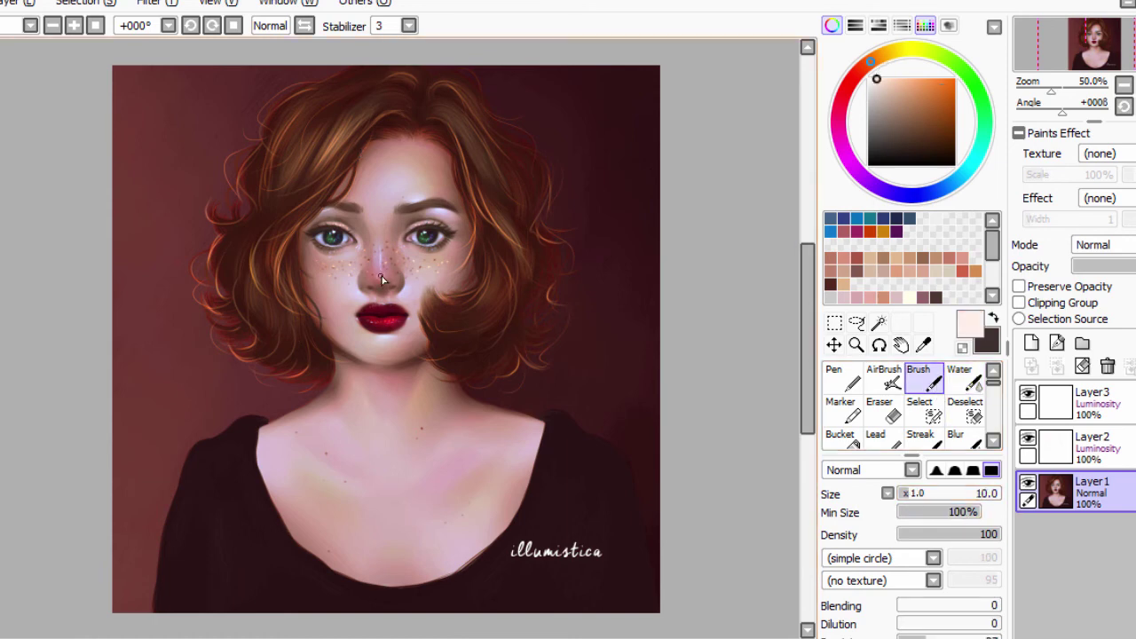
pyautogui.click(1031, 344)
pyautogui.press('w')
pyautogui.moveTo(383, 277); pyautogui.dragTo(381, 257)
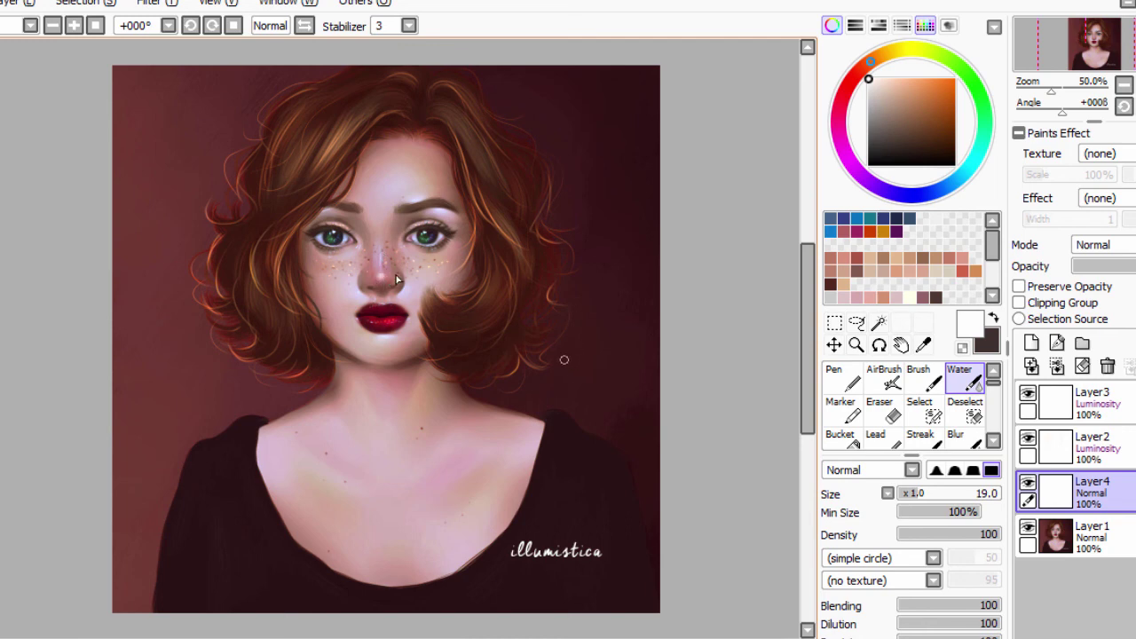
pyautogui.hotkey('ctrl', 'e')
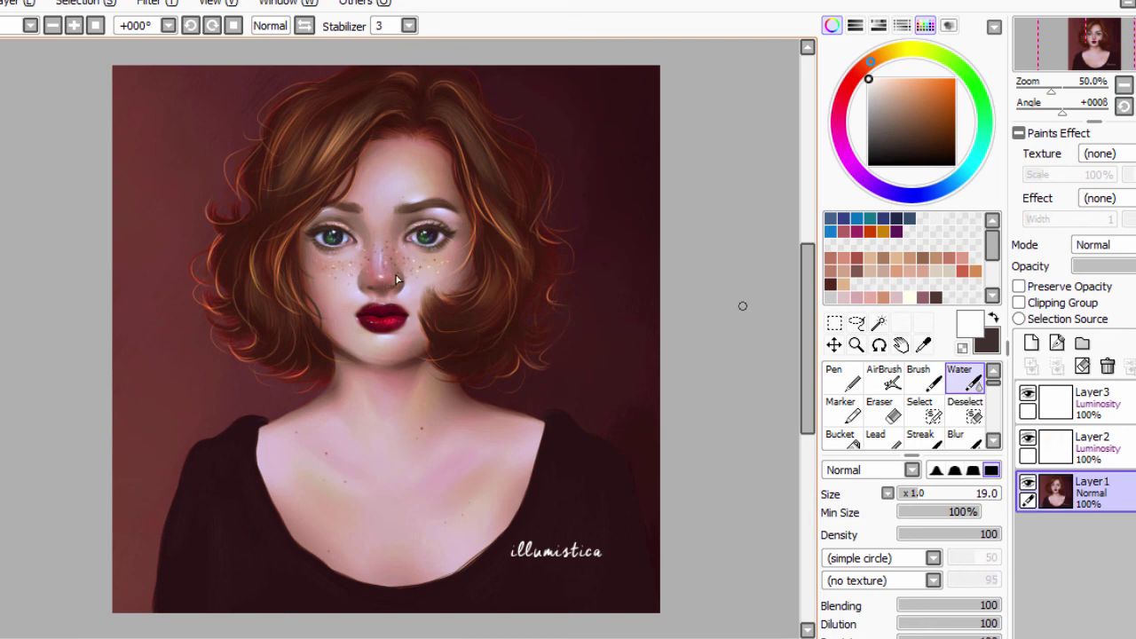
# - Soften the bottom of the neckline with the Water tool at size 36
pyautogui.click(928, 377)
pyautogui.click(974, 377)
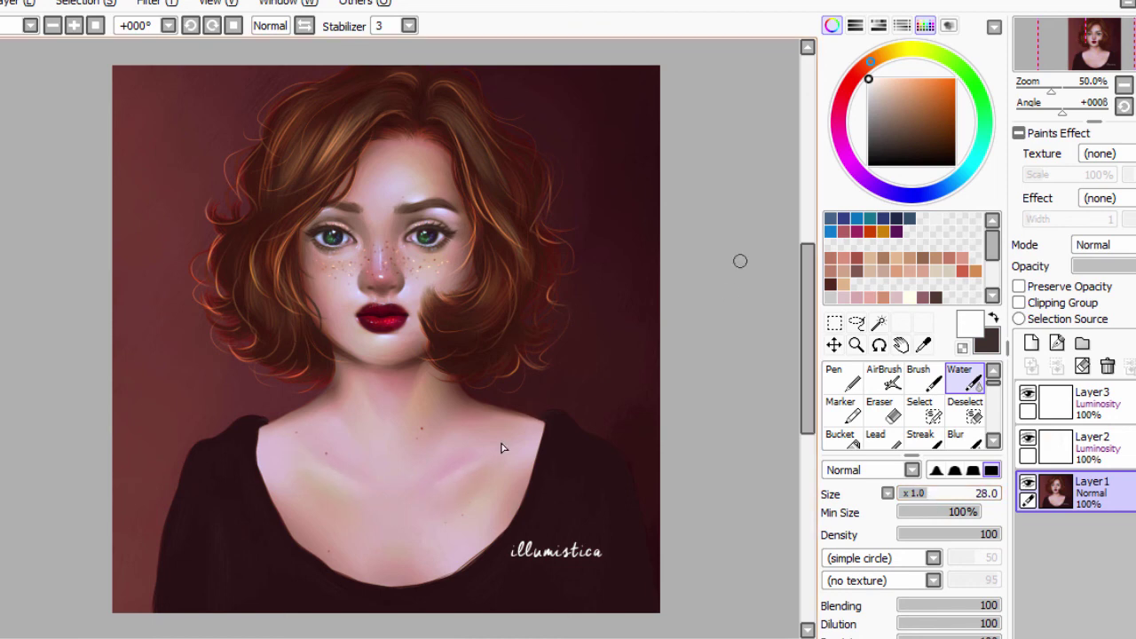
pyautogui.press('b')
pyautogui.press('w')
pyautogui.press(']')
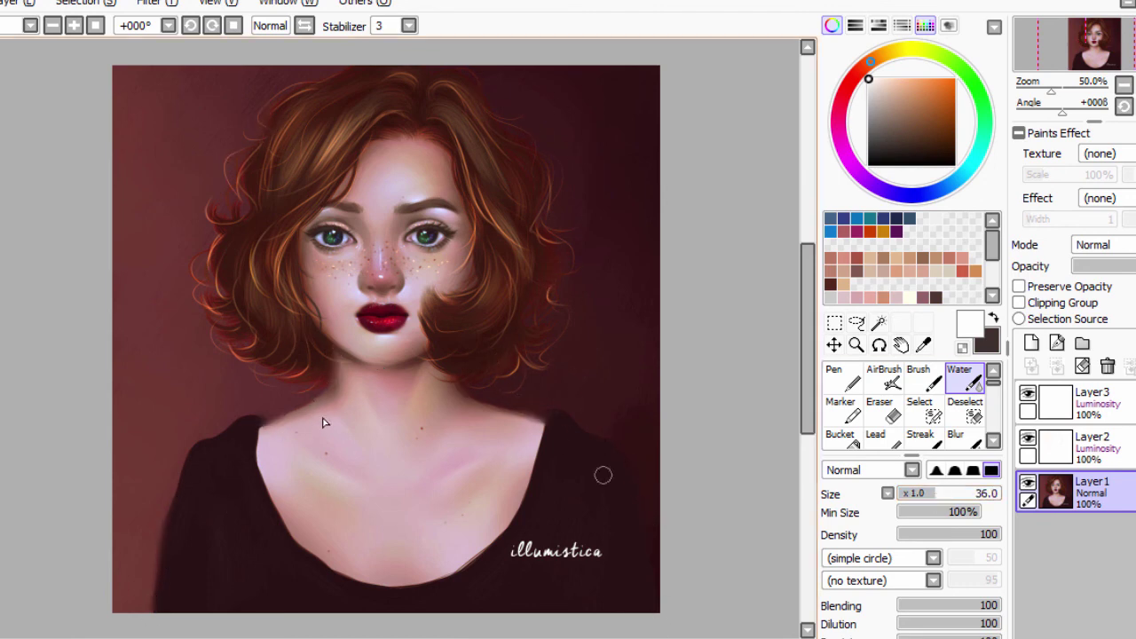
pyautogui.moveTo(333, 577); pyautogui.dragTo(413, 581)
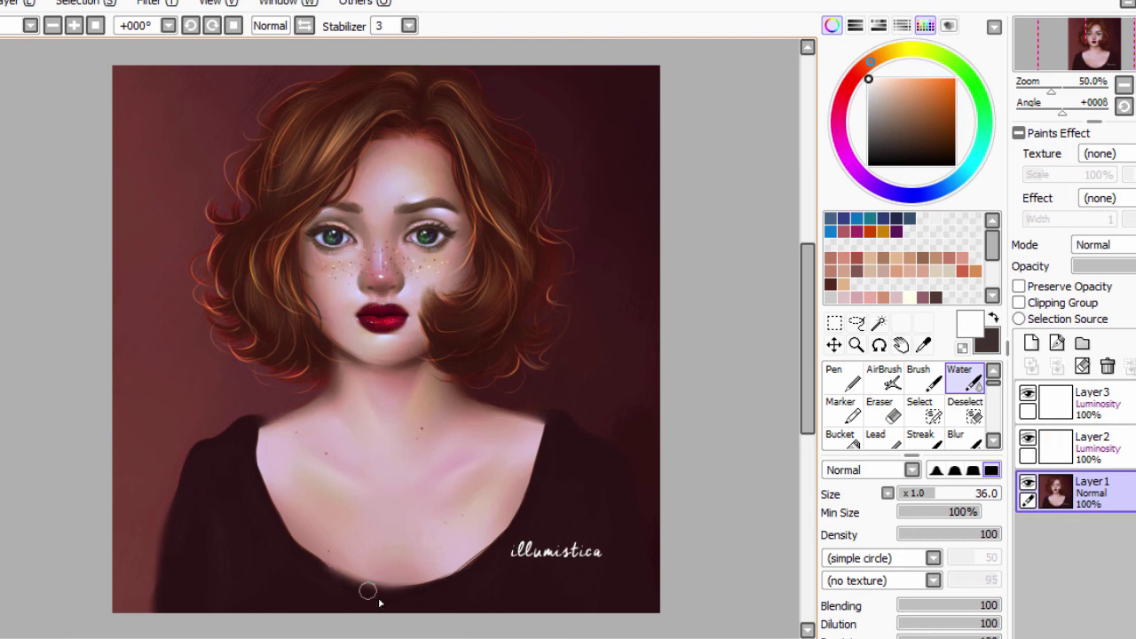